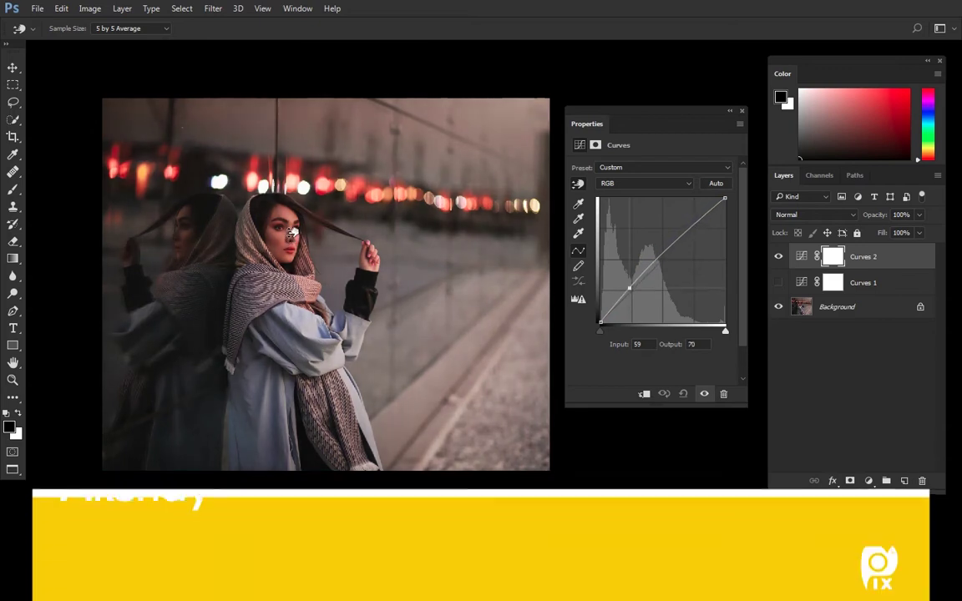
Sample the dark glass reflection and the pale wall in the photo to add tone points to the Curves 2 adjustment.
{"action": "left_click", "coordinate": [161, 342]}
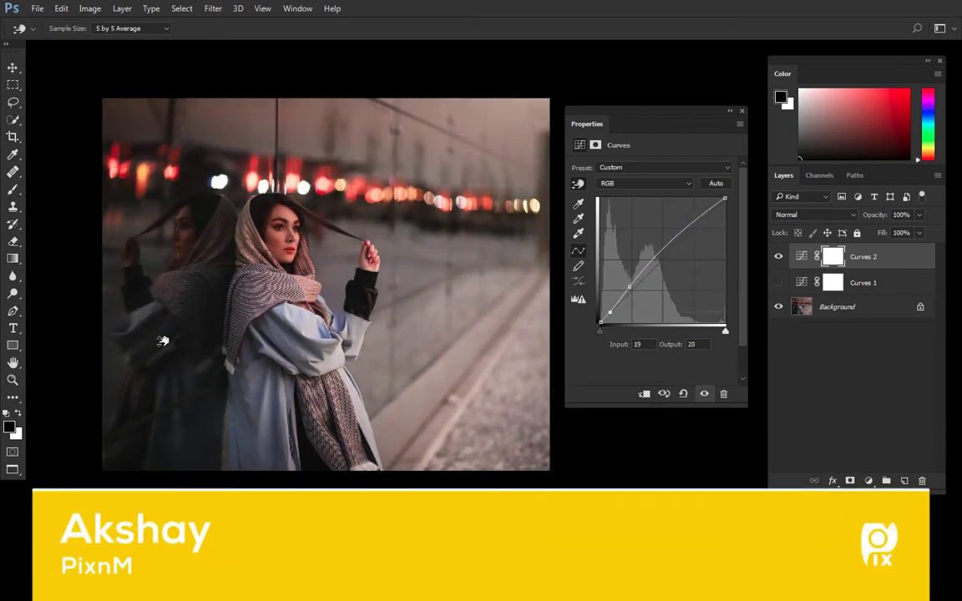
{"action": "left_click", "coordinate": [537, 282]}
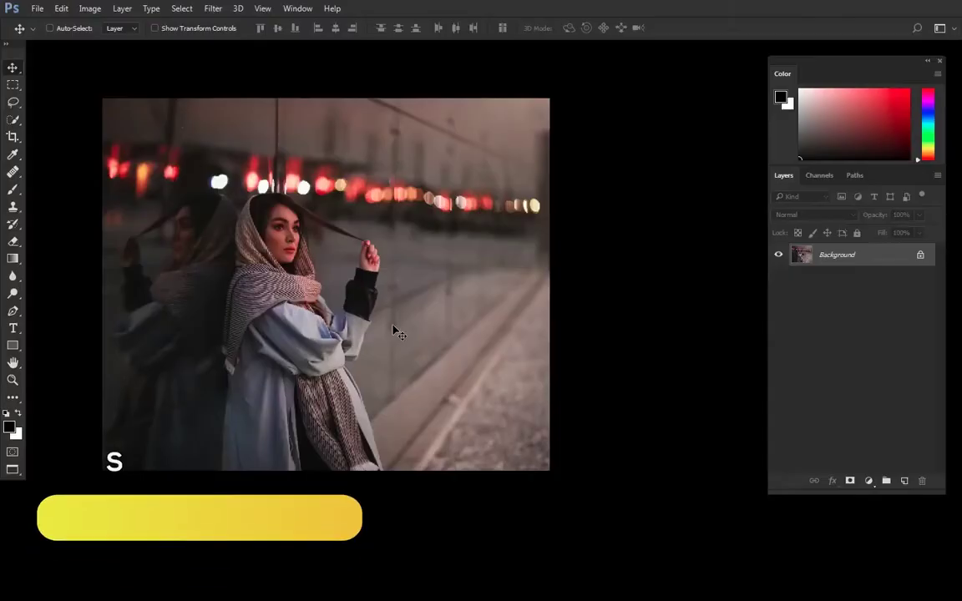
Add a Curves adjustment layer above the Background photo.
{"action": "left_click", "coordinate": [869, 483]}
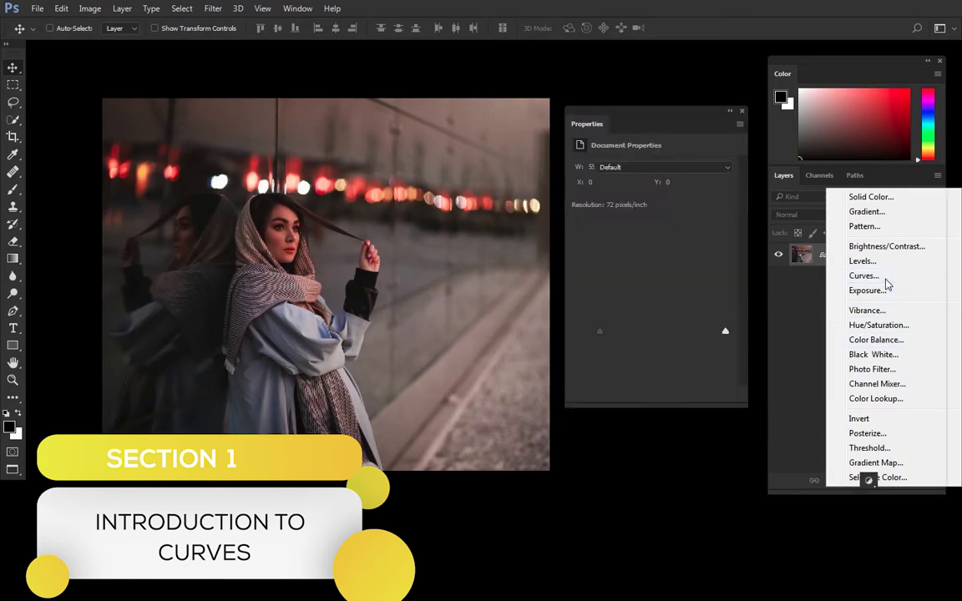
{"action": "left_click", "coordinate": [866, 277]}
Try brightening the photo by raising the RGB curve's midpoint to input 118, output 216, and return it near the diagonal.
{"action": "left_click_drag", "start_coordinate": [658, 266], "coordinate": [658, 217]}
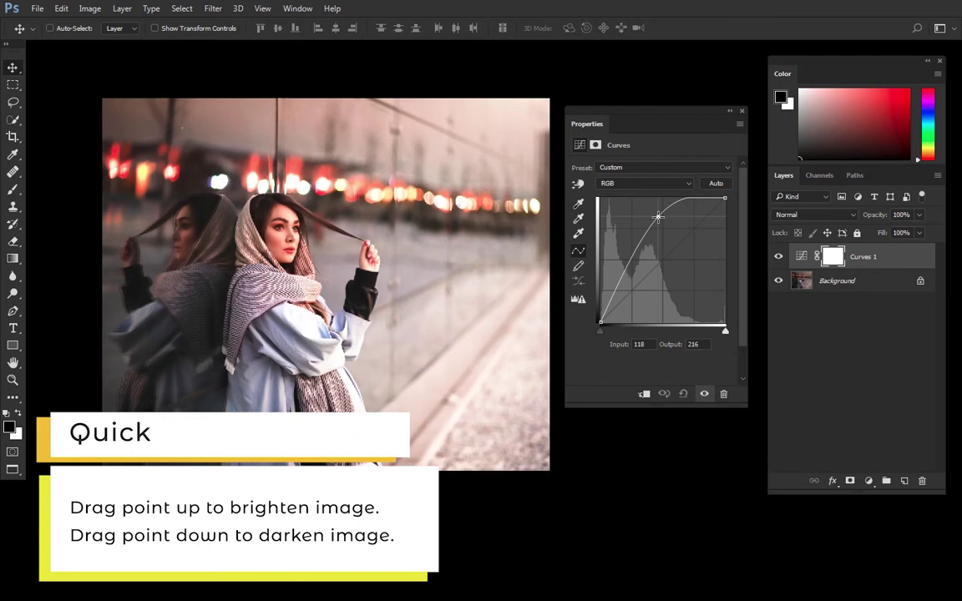
{"action": "left_click_drag", "start_coordinate": [658, 217], "coordinate": [672, 250]}
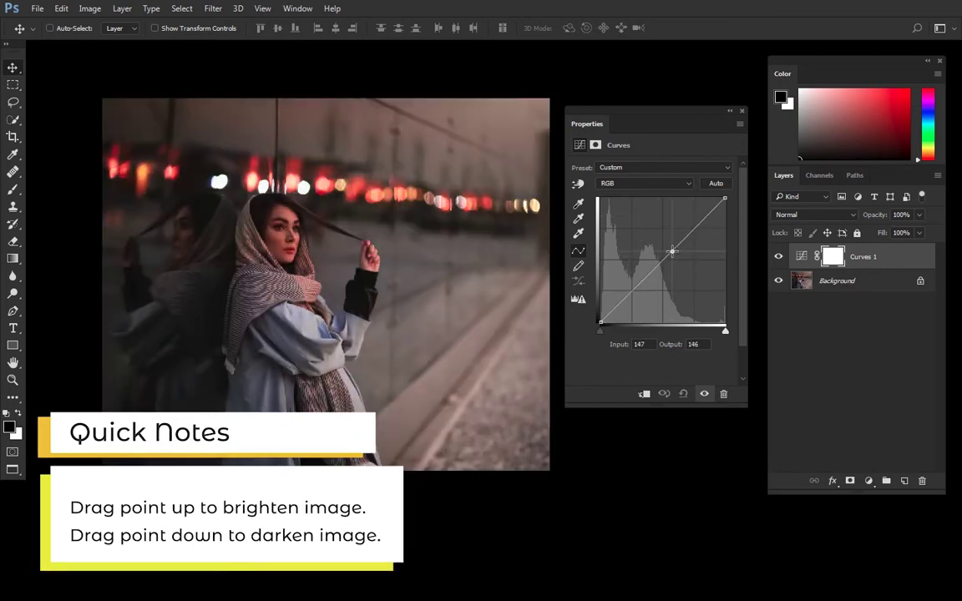
Mark shadow, highlight and midtone points on the RGB curve, try moving them, and reset the Curves adjustment.
{"action": "left_click", "coordinate": [636, 286]}
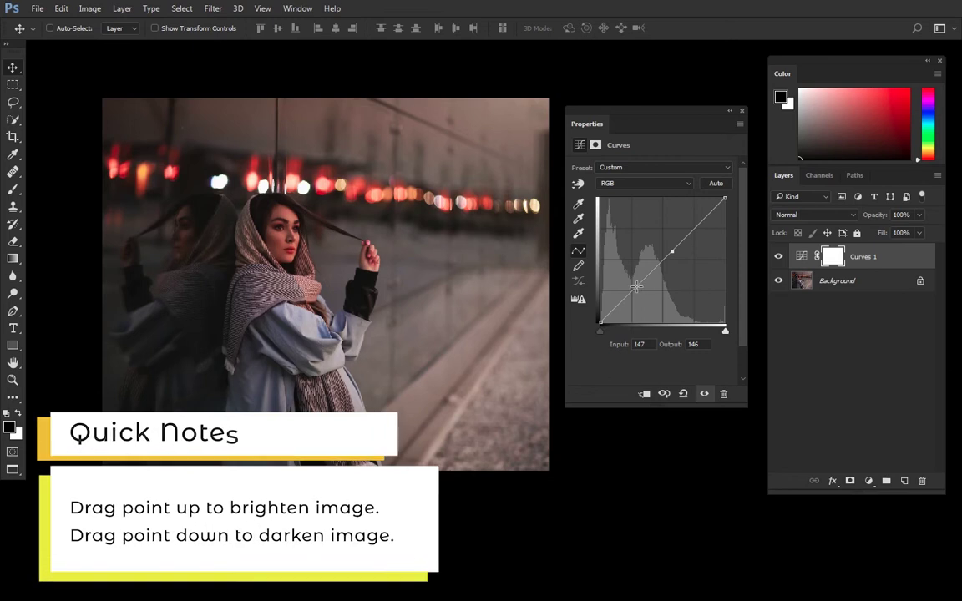
{"action": "left_click", "coordinate": [702, 222]}
{"action": "left_click", "coordinate": [664, 259]}
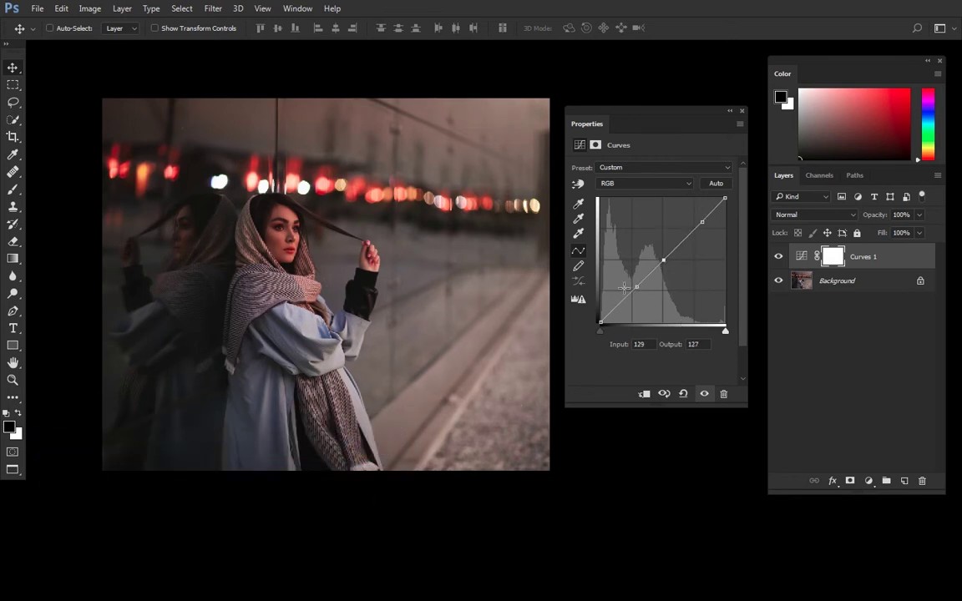
{"action": "mouse_move", "coordinate": [702, 222]}
{"action": "left_mouse_down"}
{"action": "mouse_move", "coordinate": [693, 217]}
{"action": "mouse_move", "coordinate": [706, 238]}
{"action": "mouse_move", "coordinate": [700, 224]}
{"action": "left_mouse_up"}
{"action": "left_click_drag", "start_coordinate": [664, 261], "coordinate": [632, 292]}
{"action": "left_click", "coordinate": [683, 395]}
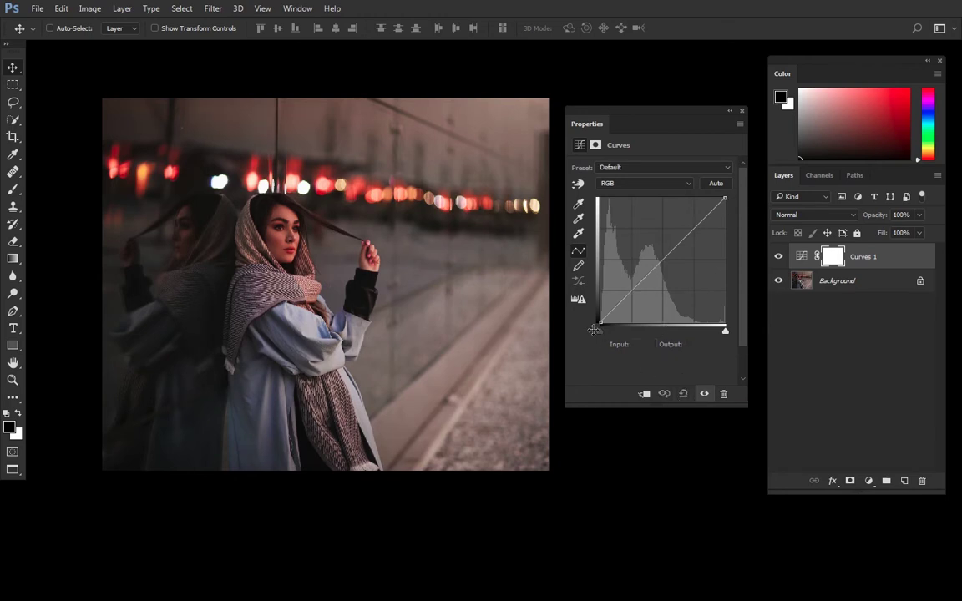
Try moving the RGB curve's black and white endpoints, keeping the adjustment on the RGB channel.
{"action": "left_click_drag", "start_coordinate": [600, 322], "coordinate": [591, 355]}
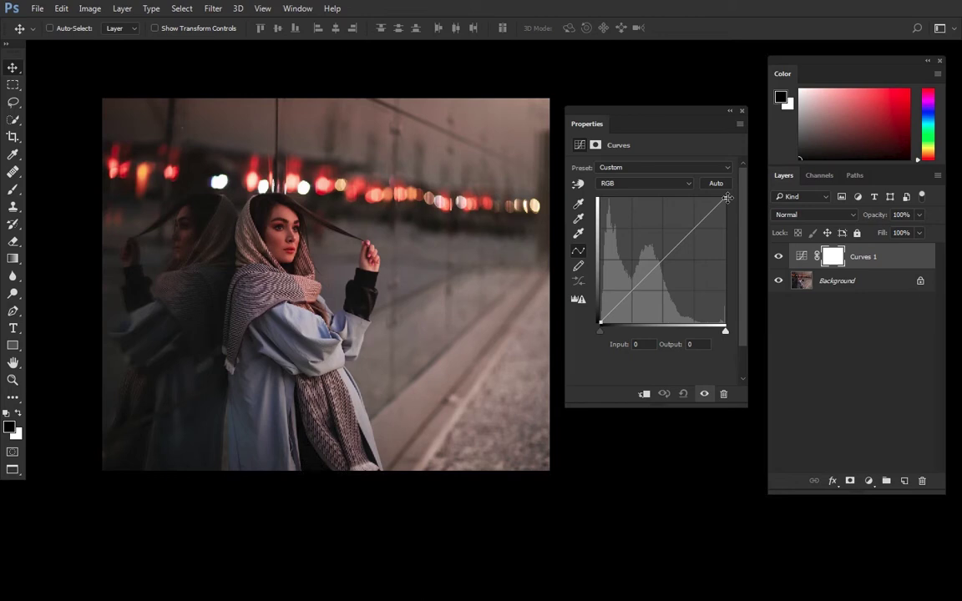
{"action": "left_click_drag", "start_coordinate": [726, 198], "coordinate": [756, 185]}
{"action": "left_click", "coordinate": [632, 184]}
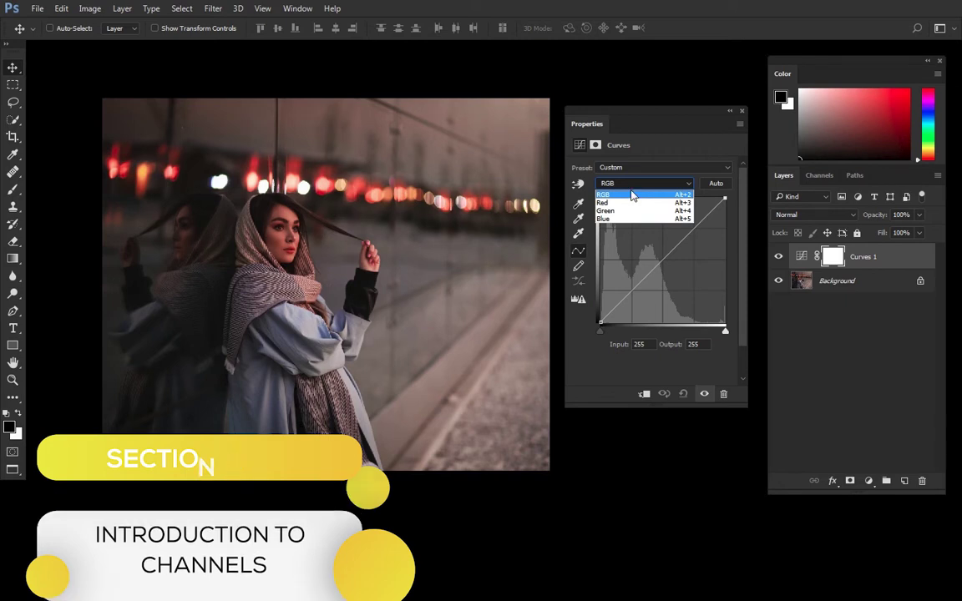
{"action": "left_click", "coordinate": [638, 198]}
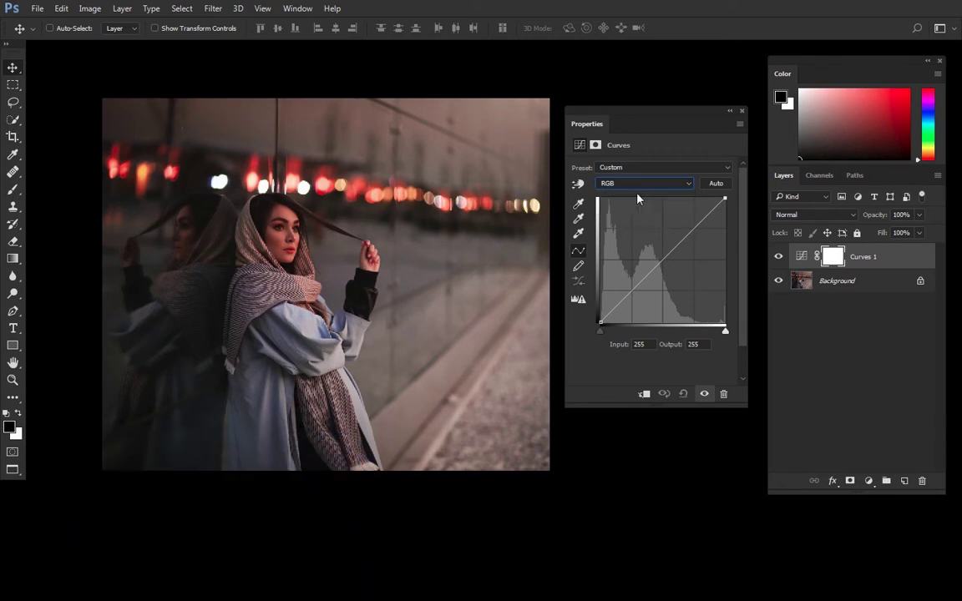
Try a contrast curve on RGB with raised highlights, a shifted black point and a shadow point at 73/72, and reset it.
{"action": "left_click_drag", "start_coordinate": [700, 219], "coordinate": [695, 218]}
{"action": "left_click", "coordinate": [647, 275]}
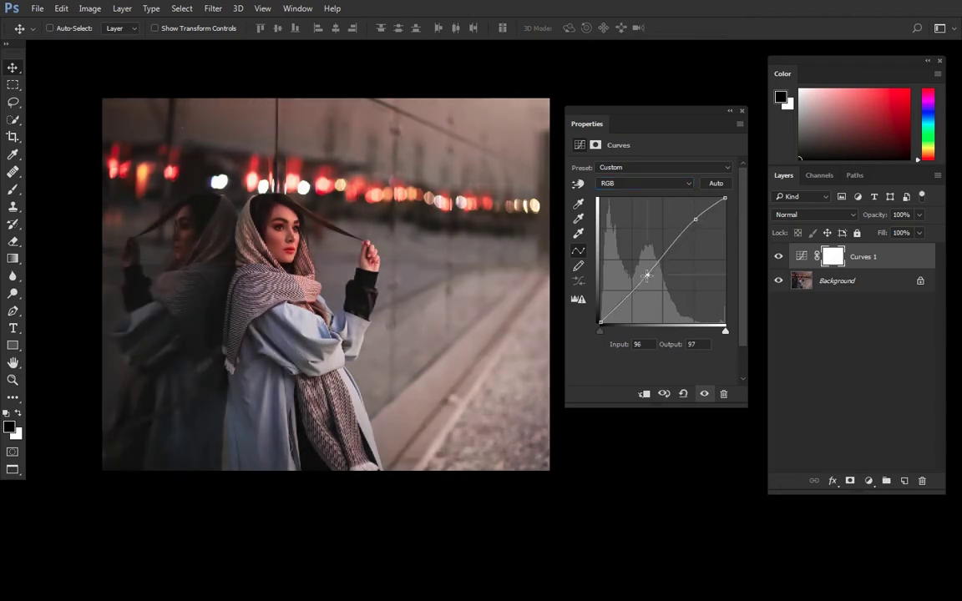
{"action": "left_click_drag", "start_coordinate": [648, 275], "coordinate": [645, 284]}
{"action": "left_click_drag", "start_coordinate": [600, 322], "coordinate": [635, 287]}
{"action": "left_click", "coordinate": [695, 219]}
{"action": "left_click_drag", "start_coordinate": [695, 221], "coordinate": [693, 222]}
{"action": "left_click_drag", "start_coordinate": [599, 323], "coordinate": [607, 322]}
{"action": "left_click", "coordinate": [635, 287]}
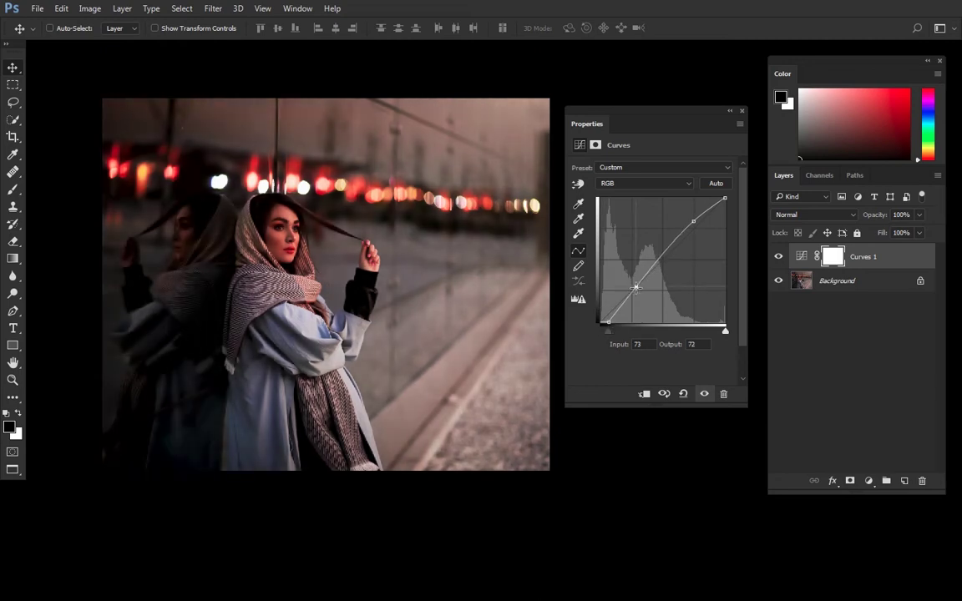
{"action": "left_click_drag", "start_coordinate": [696, 222], "coordinate": [717, 199]}
{"action": "left_click", "coordinate": [684, 394]}
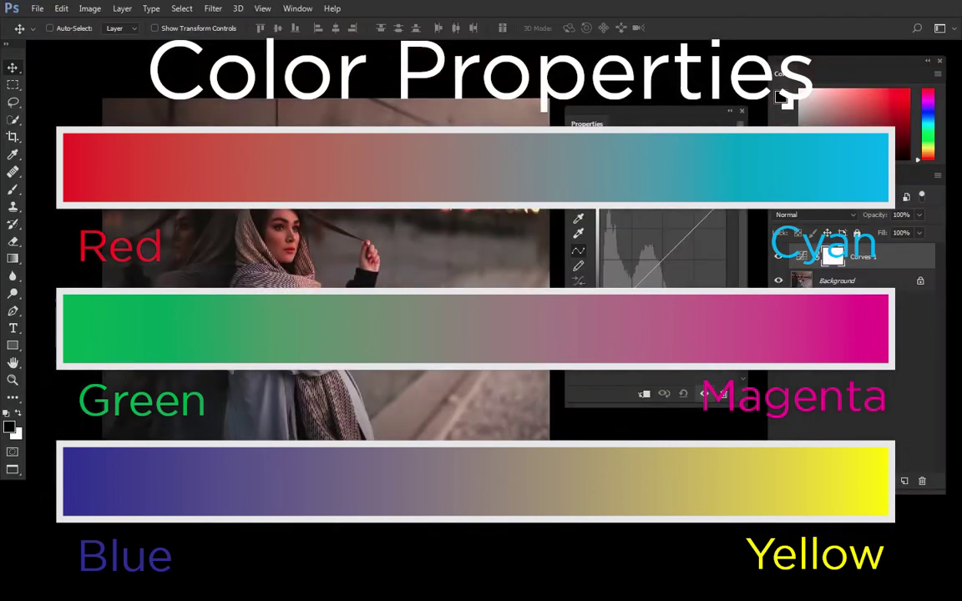
Try bending the Red and Green channel curves one after the other, removing each test point.
{"action": "left_click", "coordinate": [643, 183]}
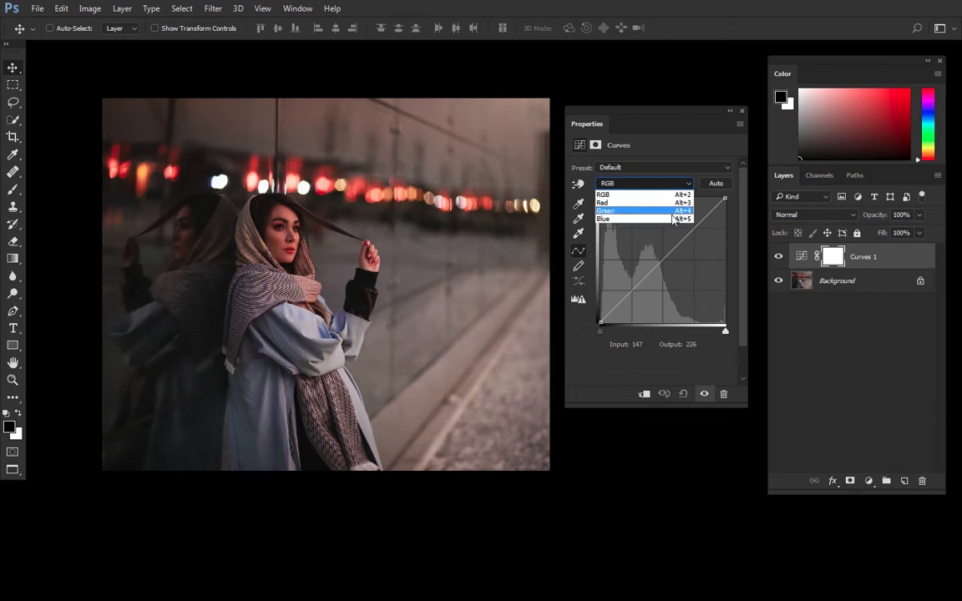
{"action": "left_click", "coordinate": [668, 202]}
{"action": "left_click_drag", "start_coordinate": [686, 236], "coordinate": [414, 48]}
{"action": "left_click", "coordinate": [643, 183]}
{"action": "left_click", "coordinate": [644, 202]}
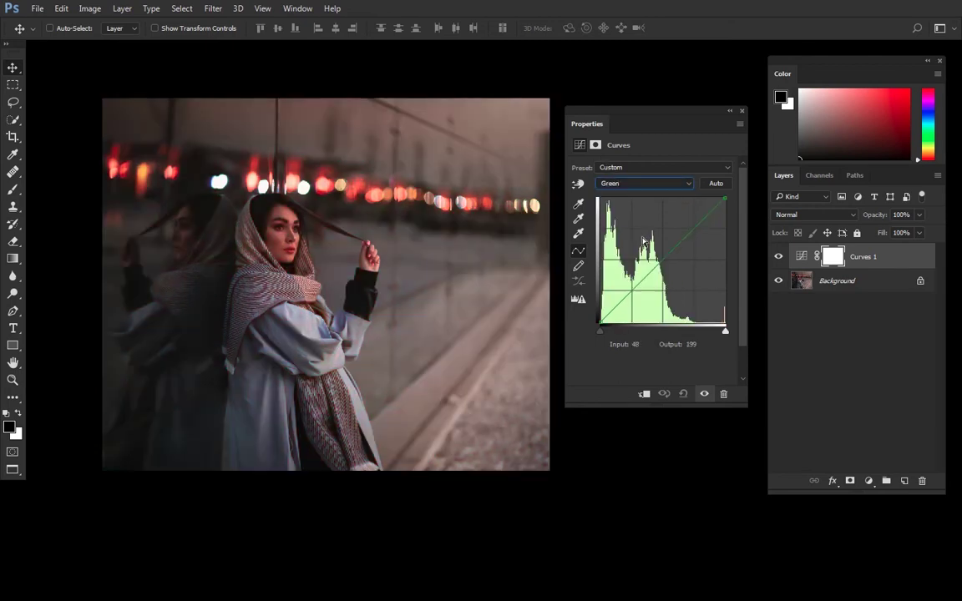
{"action": "left_click_drag", "start_coordinate": [668, 253], "coordinate": [584, 164]}
Try a yellow tint by lowering a Blue curve point to input 161, output 81, and remove the point.
{"action": "left_click", "coordinate": [643, 183]}
{"action": "left_click", "coordinate": [628, 219]}
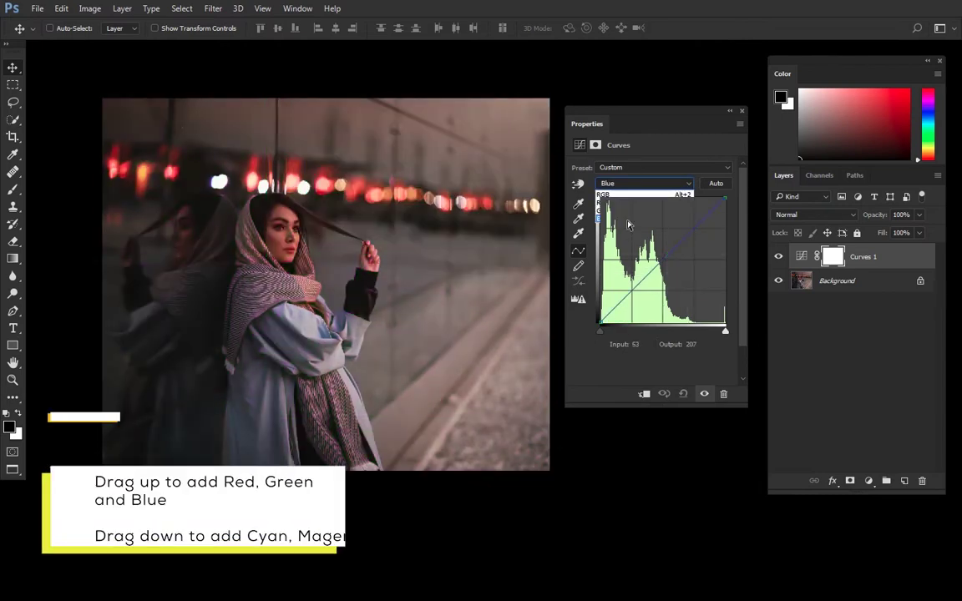
{"action": "left_click_drag", "start_coordinate": [640, 285], "coordinate": [682, 284]}
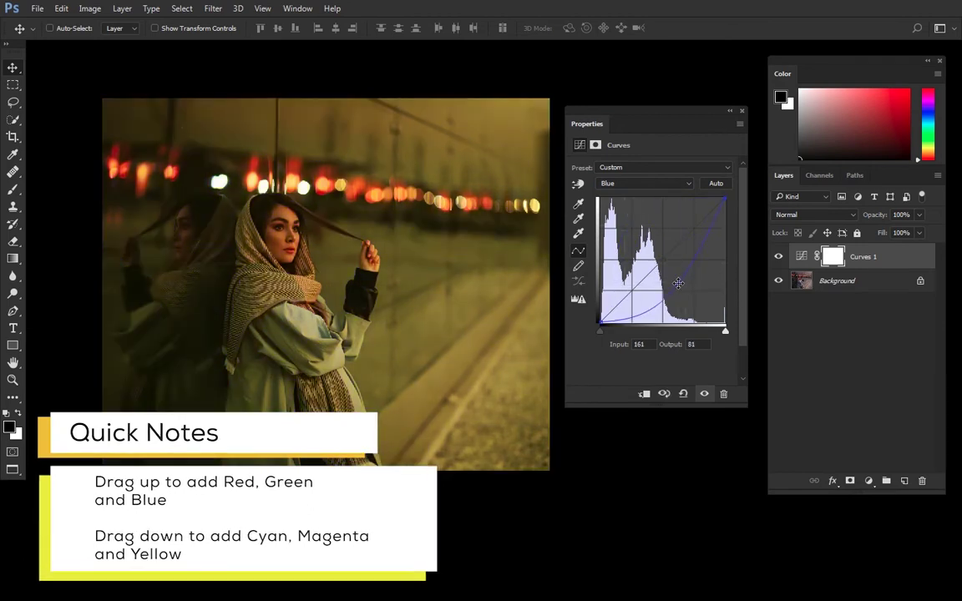
{"action": "left_click_drag", "start_coordinate": [678, 284], "coordinate": [524, 155]}
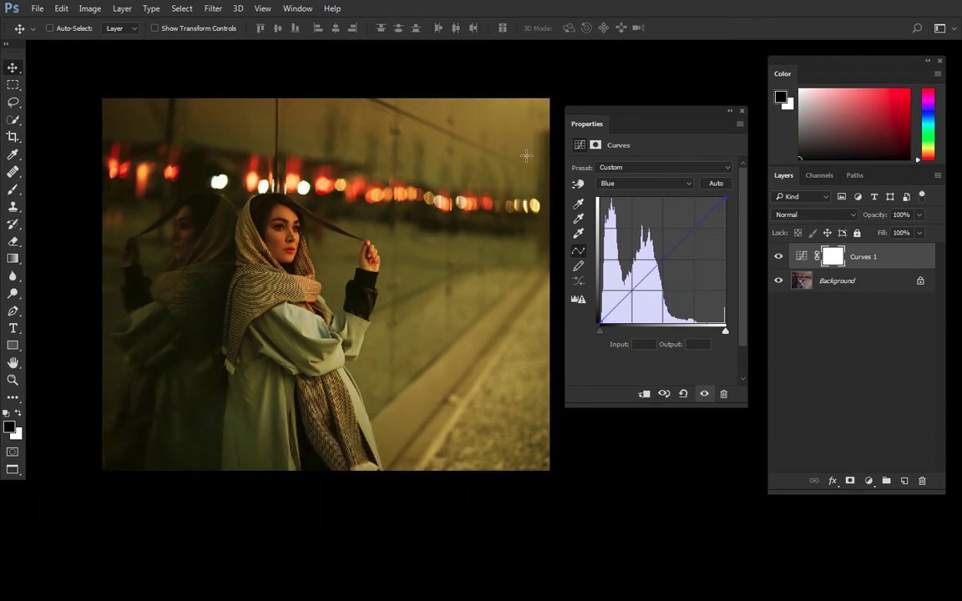
Brighten the RGB curve with a highlight point at input 178, output 193 and a shadow point at input 52, output 60.
{"action": "left_click", "coordinate": [655, 184]}
{"action": "left_click", "coordinate": [657, 195]}
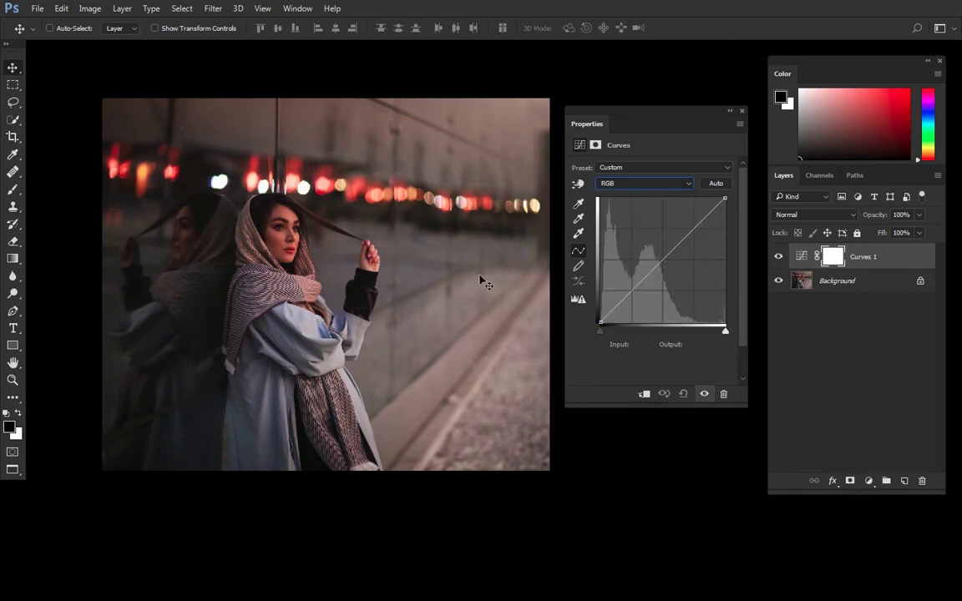
{"action": "left_click_drag", "start_coordinate": [697, 227], "coordinate": [686, 228]}
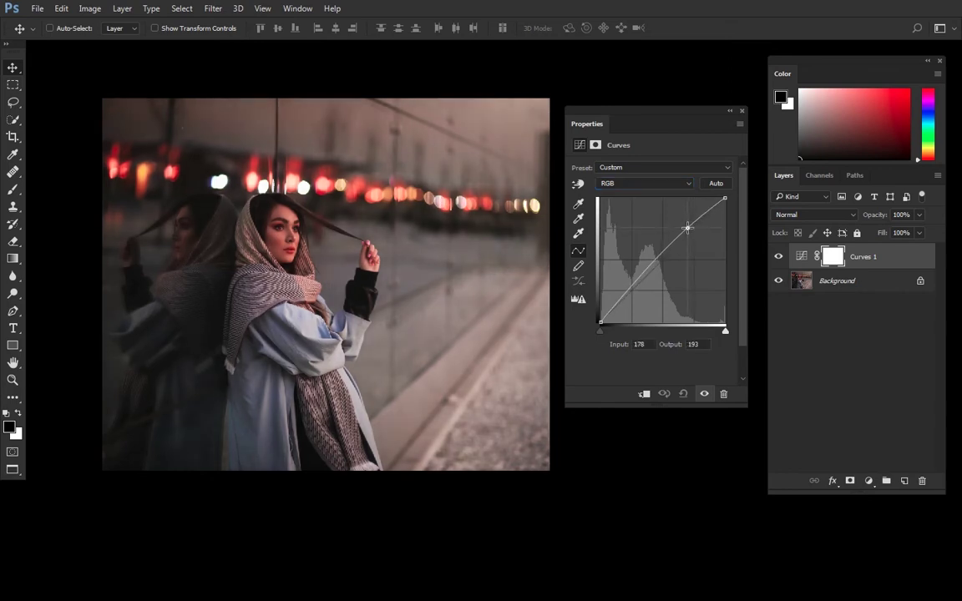
{"action": "left_click", "coordinate": [627, 291]}
On the Red curve, raise the highlights to about input 195, output 205 and lower the shadows to about input 64, output 49.
{"action": "left_click", "coordinate": [655, 183]}
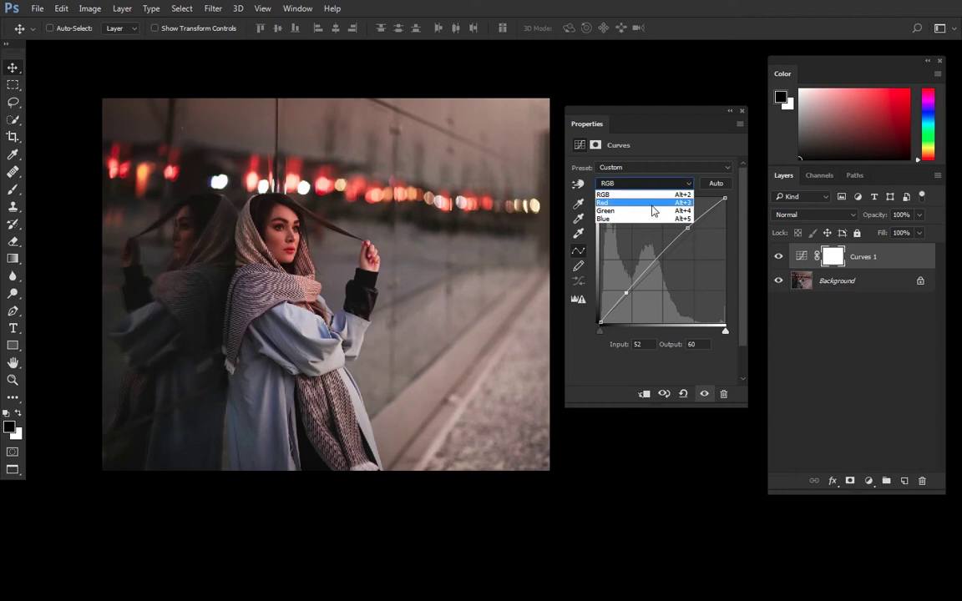
{"action": "left_click", "coordinate": [653, 205]}
{"action": "left_click_drag", "start_coordinate": [696, 224], "coordinate": [696, 222]}
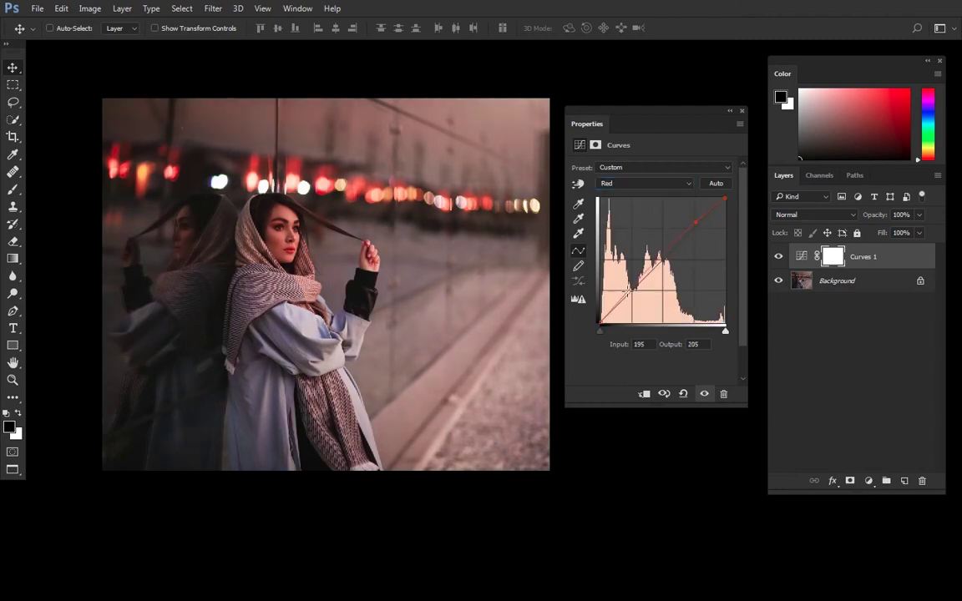
{"action": "left_click_drag", "start_coordinate": [694, 223], "coordinate": [694, 222]}
{"action": "left_click_drag", "start_coordinate": [631, 289], "coordinate": [631, 296]}
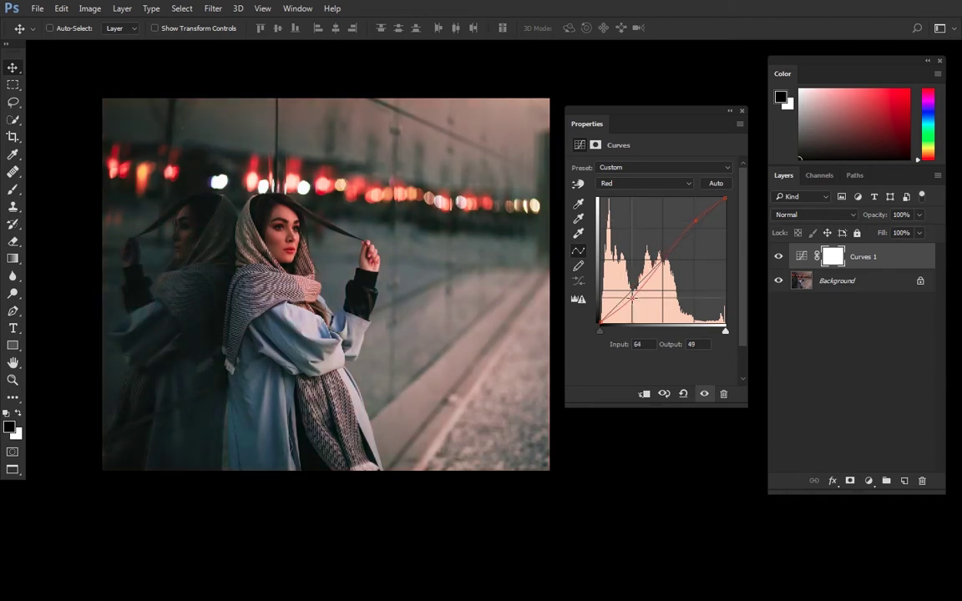
On the Green curve, raise the highlights to input 181, output 196 and anchor the shadows at input 66, output 67.
{"action": "left_click", "coordinate": [650, 185]}
{"action": "left_click", "coordinate": [635, 193]}
{"action": "left_click", "coordinate": [688, 225]}
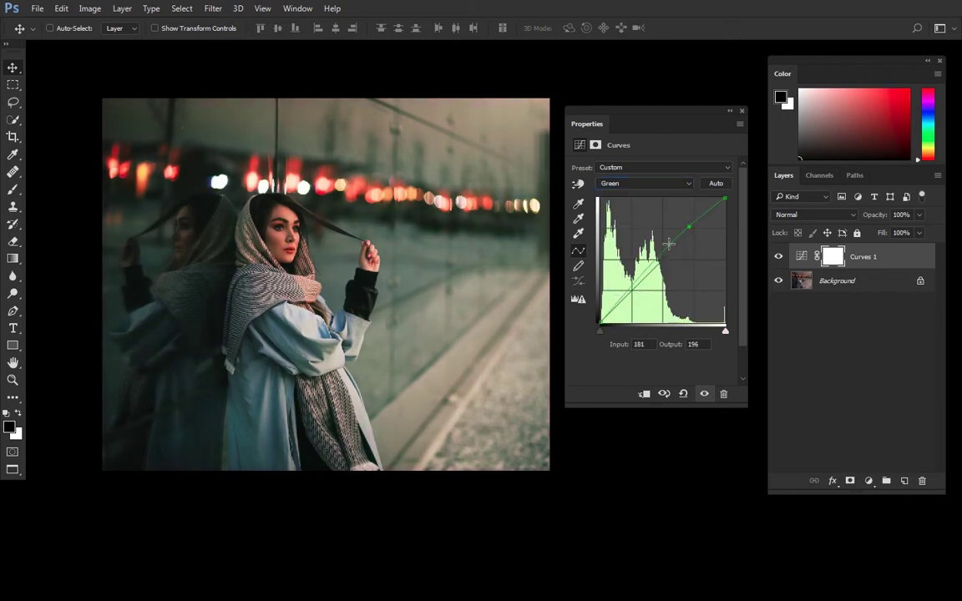
{"action": "left_click", "coordinate": [632, 289]}
On the Blue curve, lower the white point and highlights to 192/166, and raise the black point and shadows to 77/84.
{"action": "left_click", "coordinate": [636, 182]}
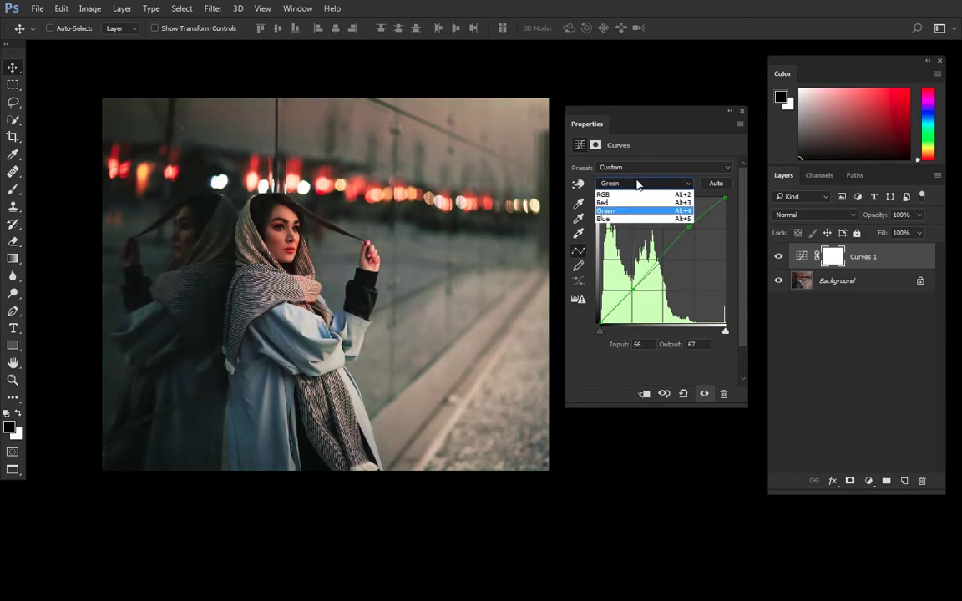
{"action": "left_click", "coordinate": [650, 219]}
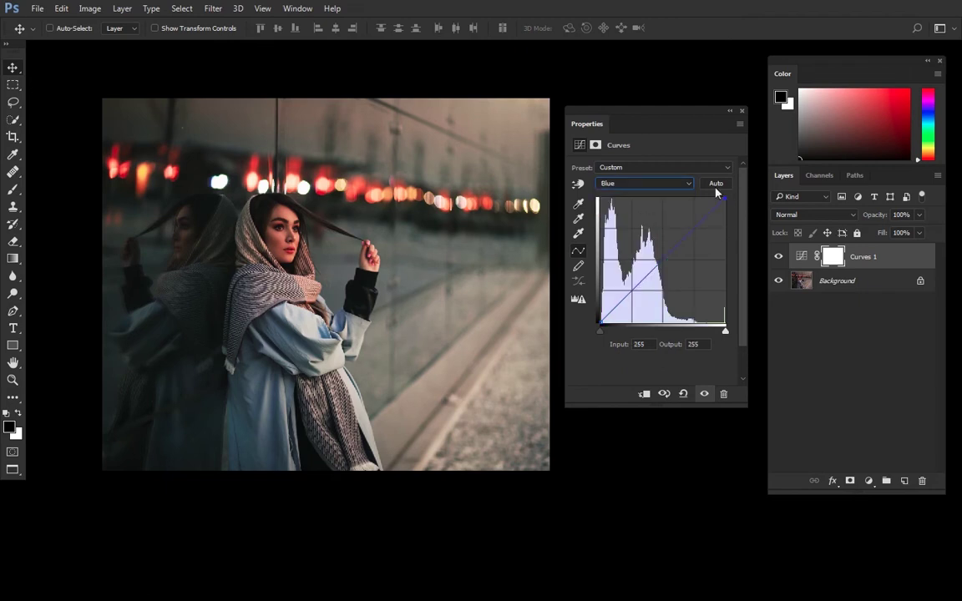
{"action": "mouse_move", "coordinate": [729, 199]}
{"action": "left_mouse_down"}
{"action": "mouse_move", "coordinate": [728, 224]}
{"action": "mouse_move", "coordinate": [729, 213]}
{"action": "left_mouse_up"}
{"action": "left_click", "coordinate": [705, 233]}
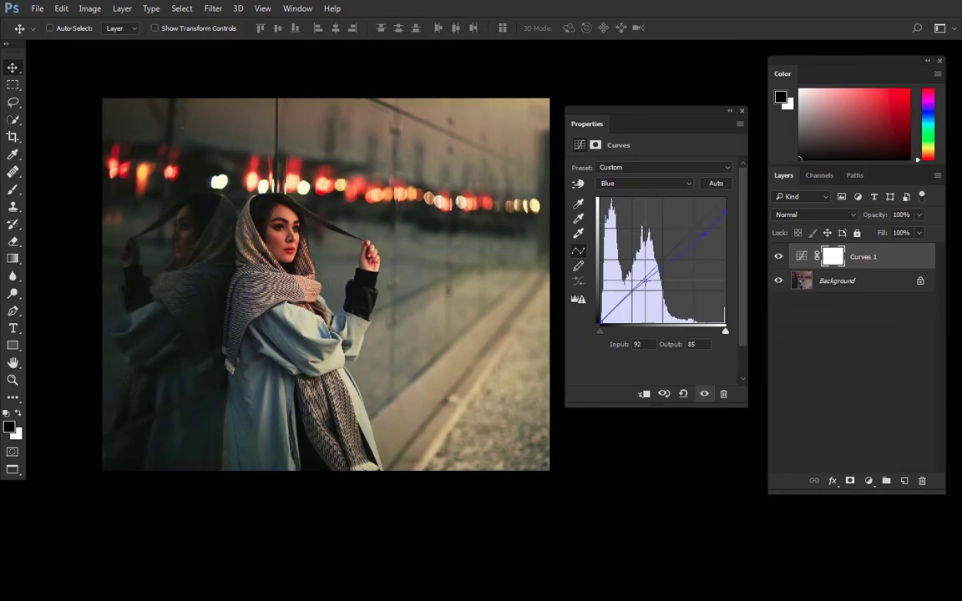
{"action": "left_click_drag", "start_coordinate": [629, 298], "coordinate": [638, 281]}
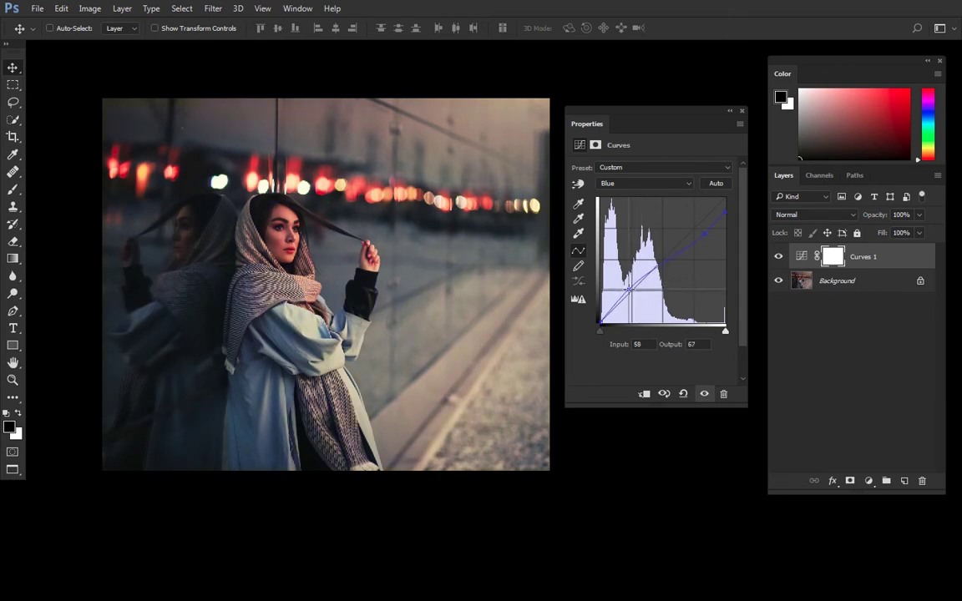
{"action": "left_click_drag", "start_coordinate": [599, 324], "coordinate": [597, 312]}
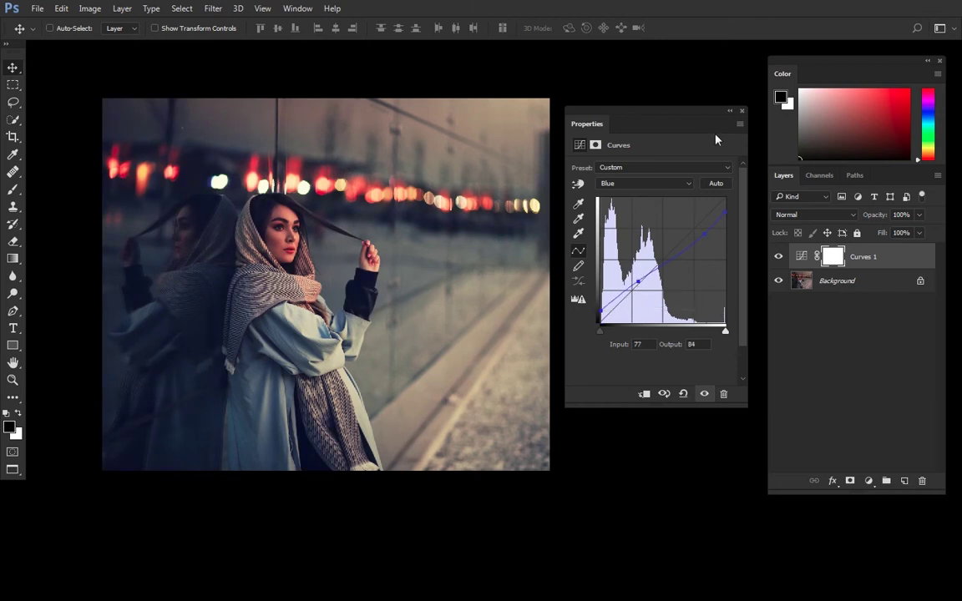
{"action": "left_click_drag", "start_coordinate": [705, 235], "coordinate": [696, 239]}
Add a midtone point at input 129, output 132 to the Red curve.
{"action": "left_click", "coordinate": [643, 183]}
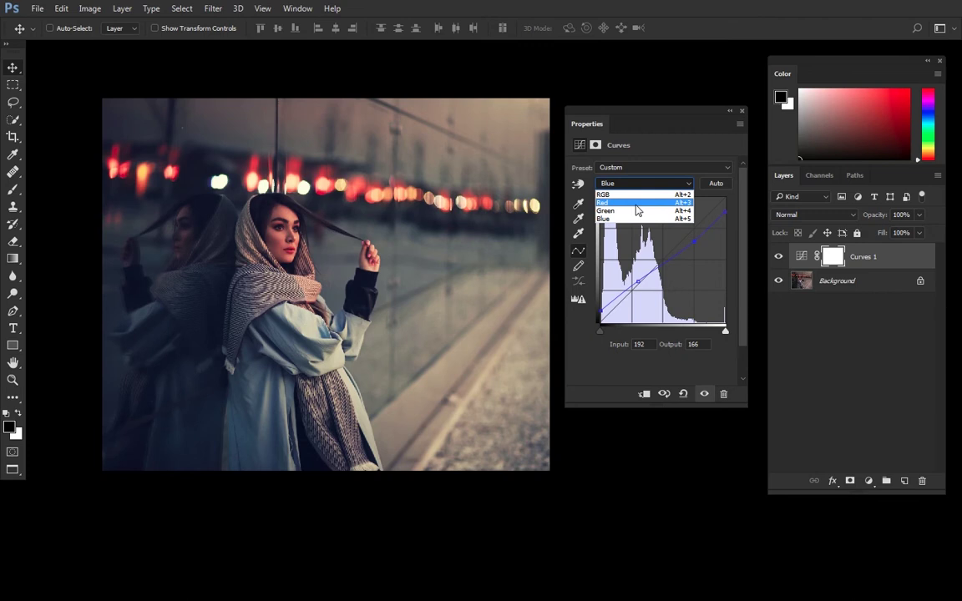
{"action": "left_click", "coordinate": [636, 203]}
{"action": "left_click", "coordinate": [695, 220]}
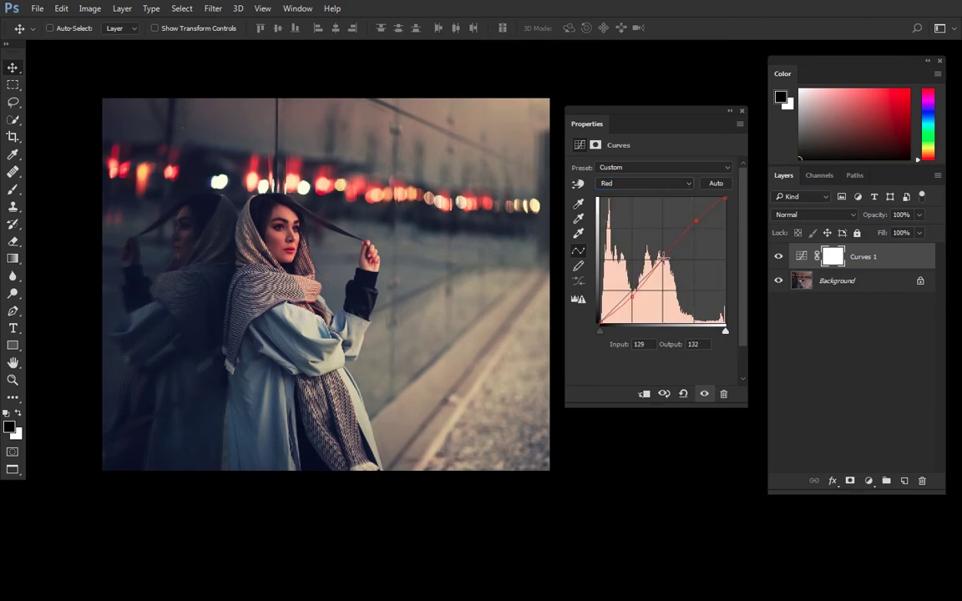
{"action": "left_click", "coordinate": [694, 220], "text": "ctrl"}
Adjust the Green curve's highlight point to input 182, output 199.
{"action": "left_click", "coordinate": [677, 184]}
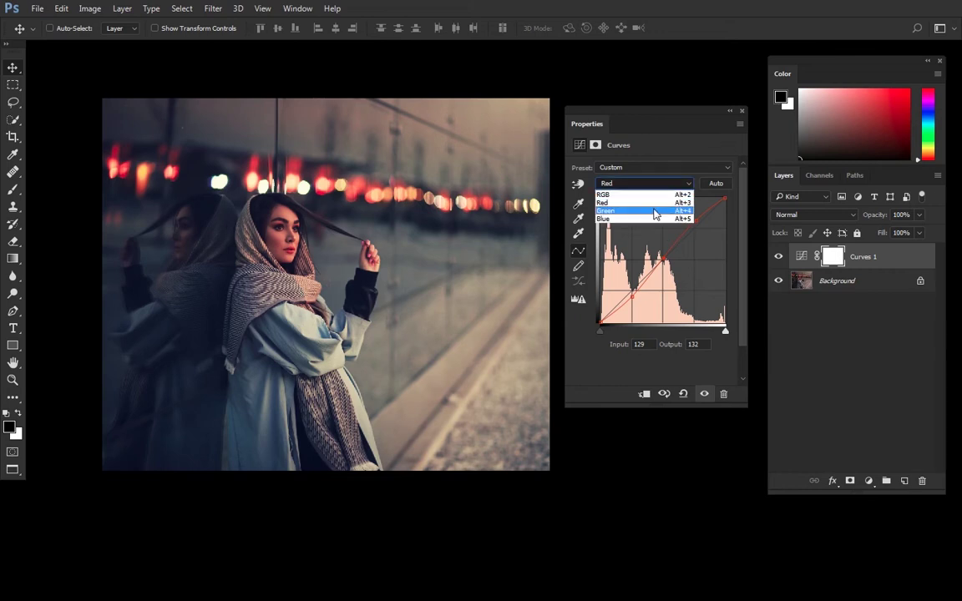
{"action": "left_click", "coordinate": [660, 203]}
{"action": "left_click_drag", "start_coordinate": [683, 225], "coordinate": [687, 226]}
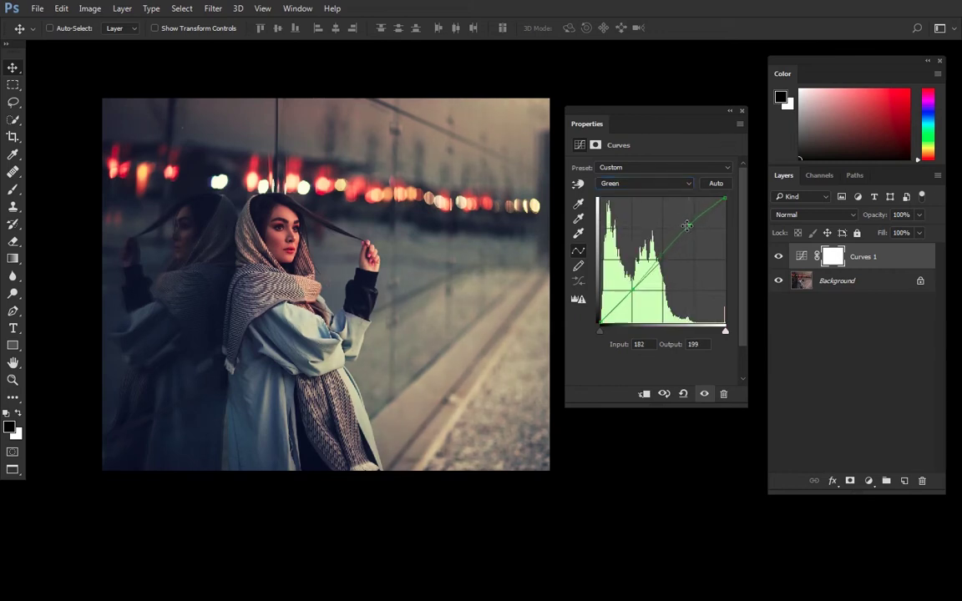
Close the curve settings and compare the photo with and without the Curves 1 layer.
{"action": "left_click", "coordinate": [741, 112]}
{"action": "left_click", "coordinate": [777, 258]}
{"action": "left_click", "coordinate": [778, 259]}
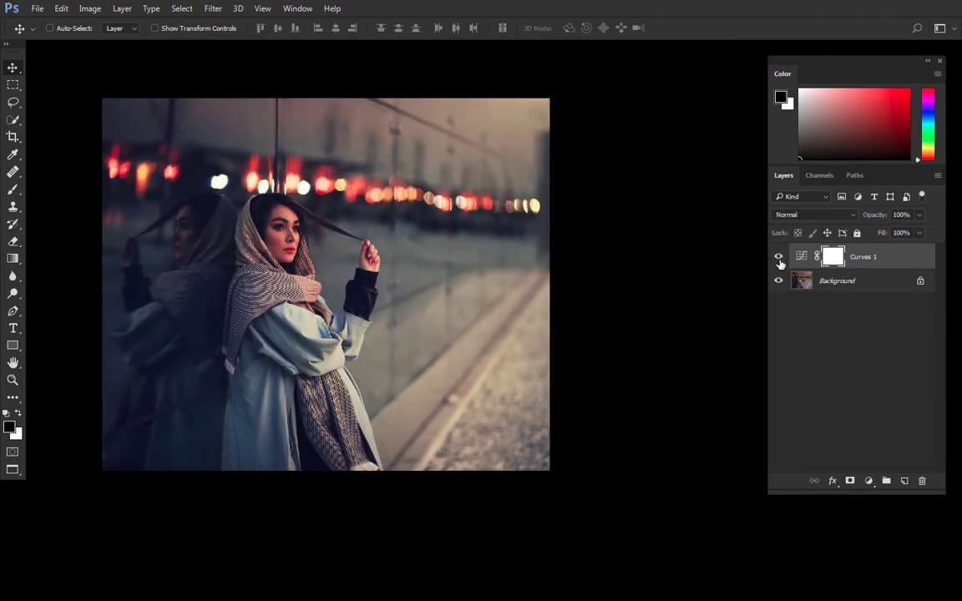
Hide the Curves 1 layer, add a new Curves adjustment layer and activate its on-image adjustment tool.
{"action": "left_click", "coordinate": [779, 259]}
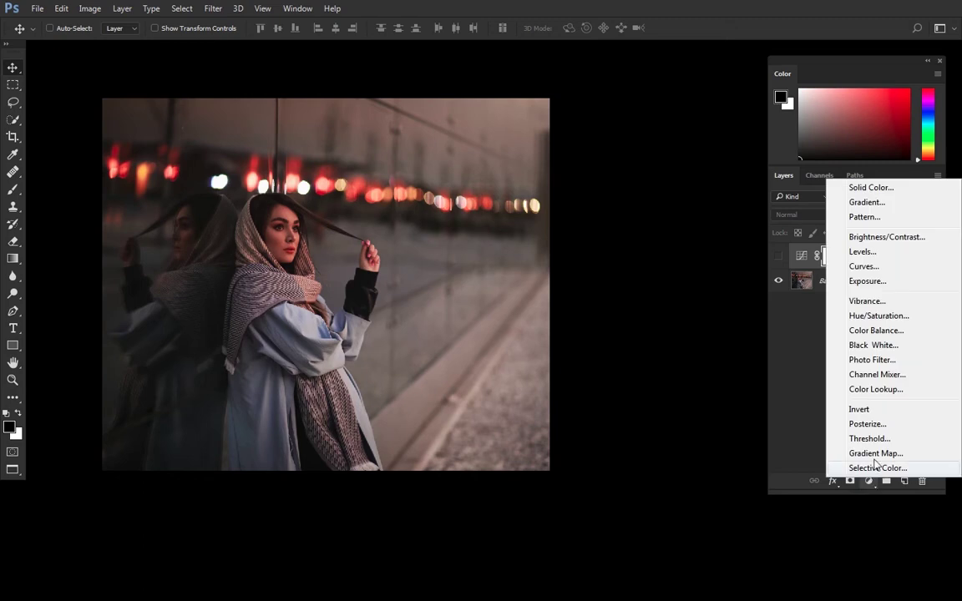
{"action": "left_click", "coordinate": [873, 267]}
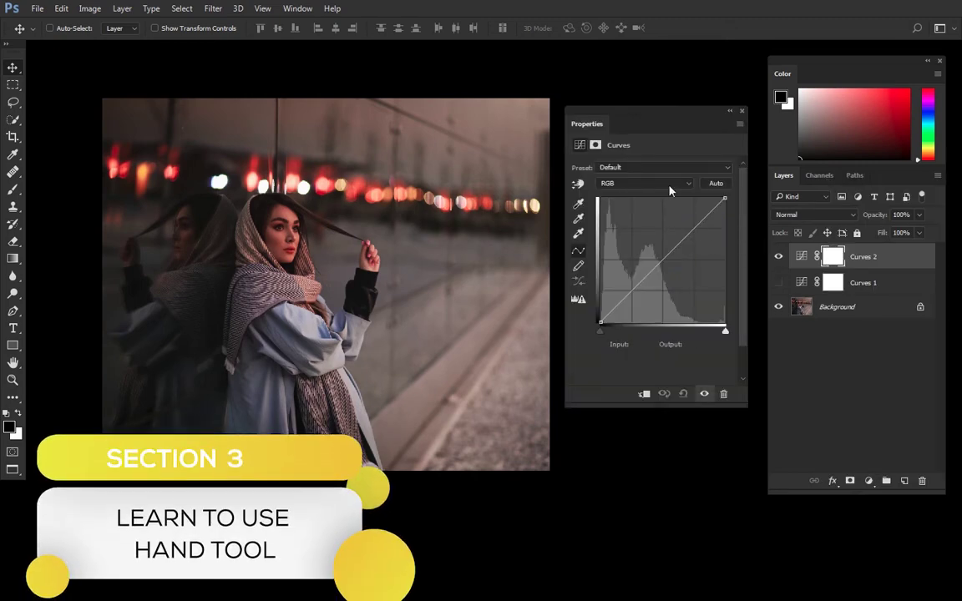
{"action": "left_click", "coordinate": [579, 184]}
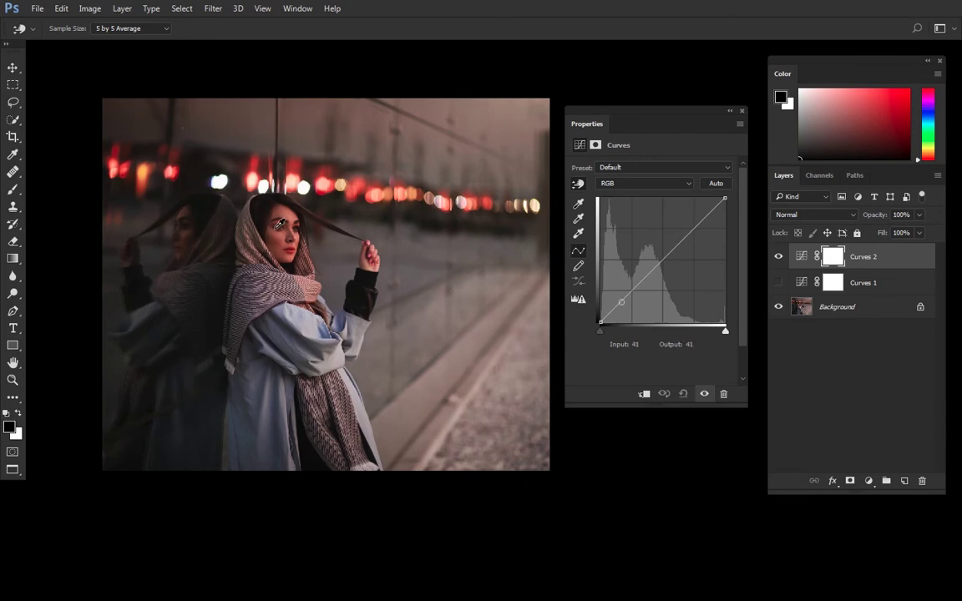
Adjust the RGB curve directly on the photo: face to 53/65, coat reflection to 15/16, and blurred wall to 119/140 (input/output).
{"action": "left_click_drag", "start_coordinate": [293, 243], "coordinate": [292, 232]}
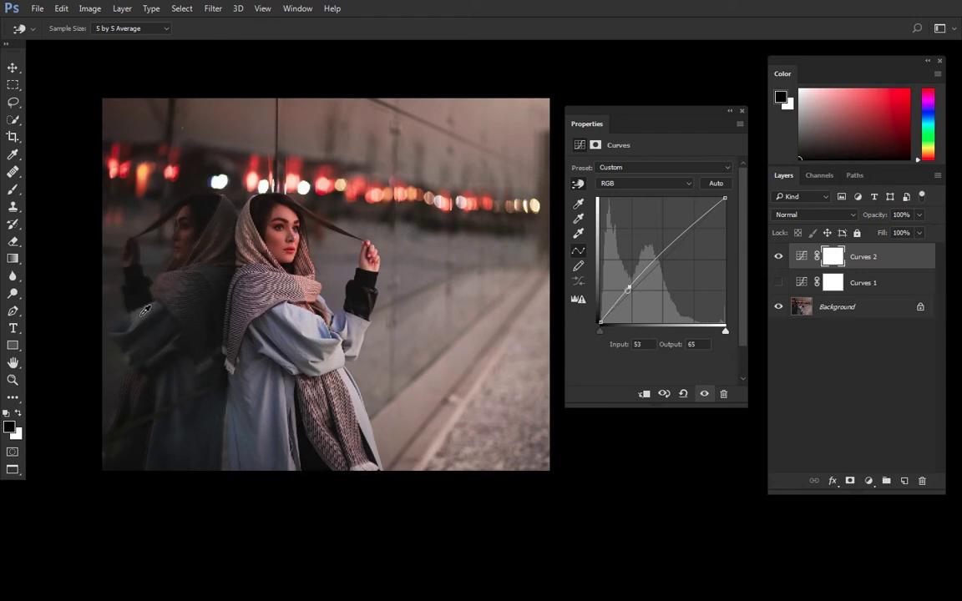
{"action": "left_click_drag", "start_coordinate": [163, 334], "coordinate": [163, 340]}
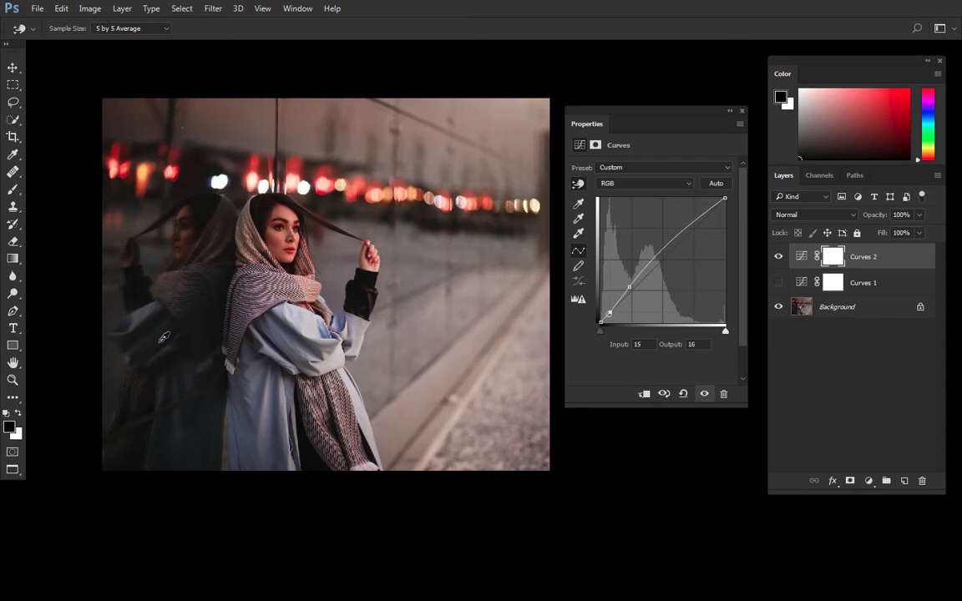
{"action": "left_click", "coordinate": [536, 283]}
{"action": "left_click_drag", "start_coordinate": [535, 283], "coordinate": [536, 285]}
On the Red curve, lower the shadows sampled from the coat's reflection to input 21, output 11.
{"action": "left_click", "coordinate": [623, 190]}
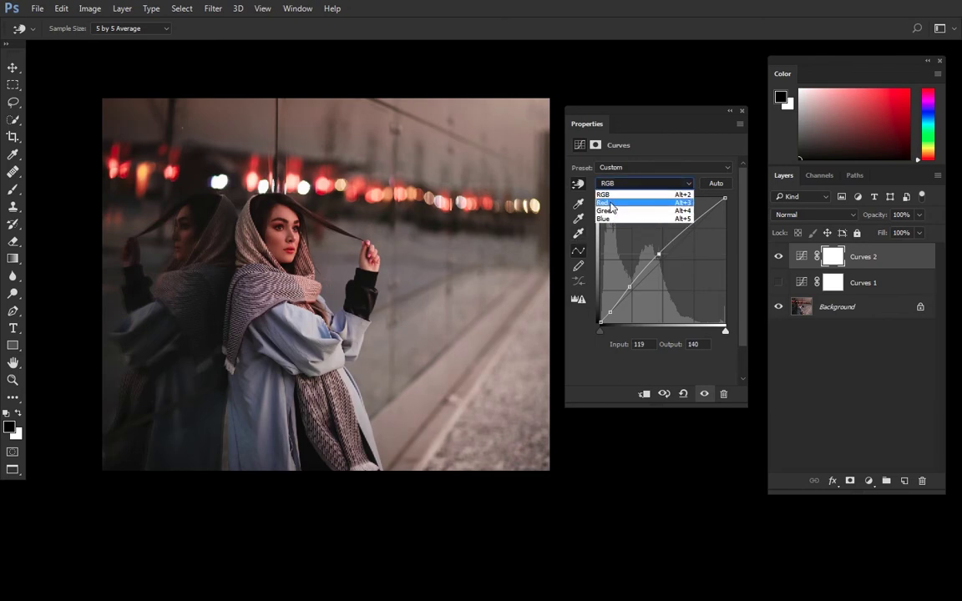
{"action": "left_click", "coordinate": [614, 195]}
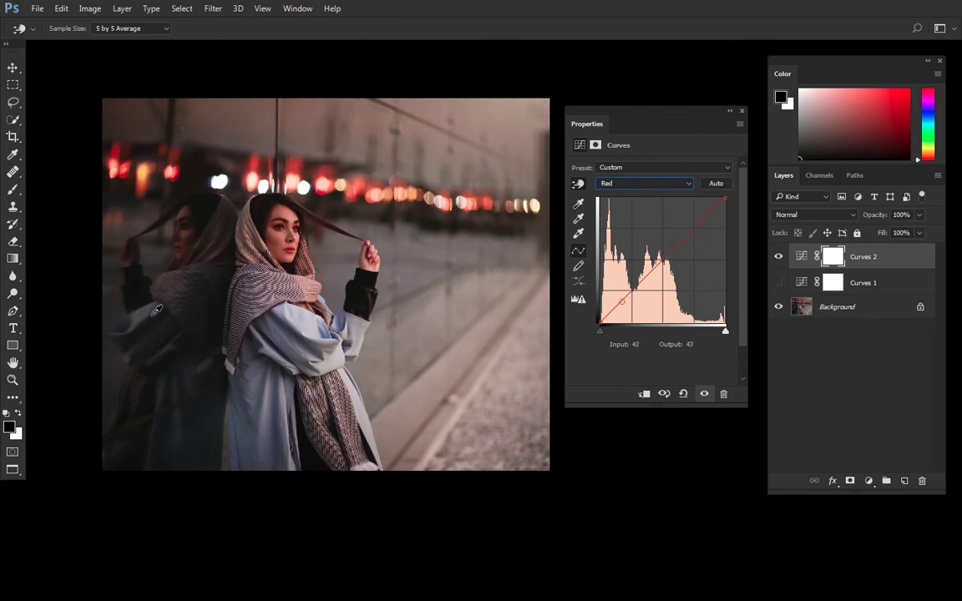
{"action": "left_click_drag", "start_coordinate": [153, 335], "coordinate": [155, 344]}
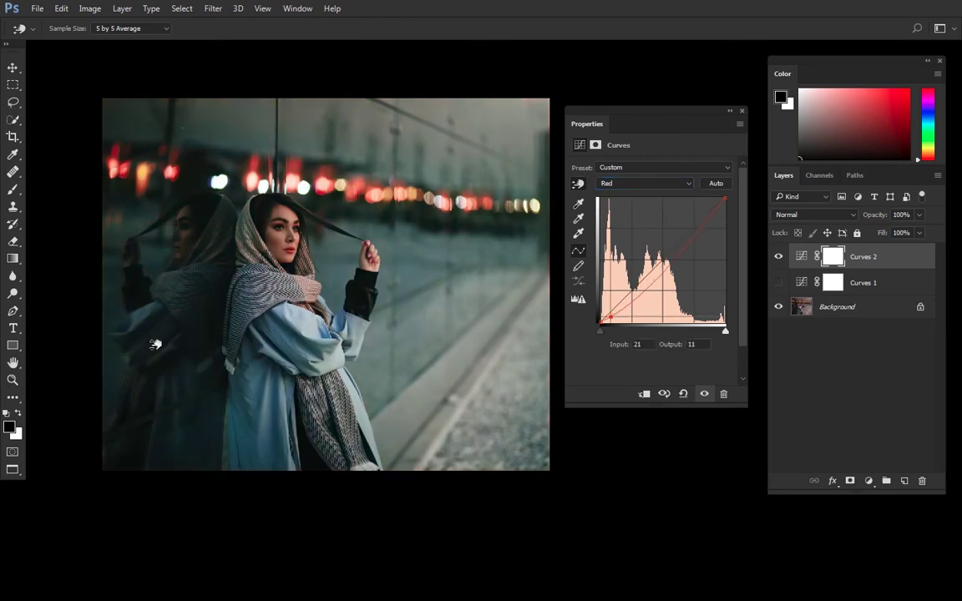
On the Blue curve, raise the midtones sampled from the lower part of the wall to input 107, output 117.
{"action": "left_click", "coordinate": [625, 186]}
{"action": "left_click", "coordinate": [604, 219]}
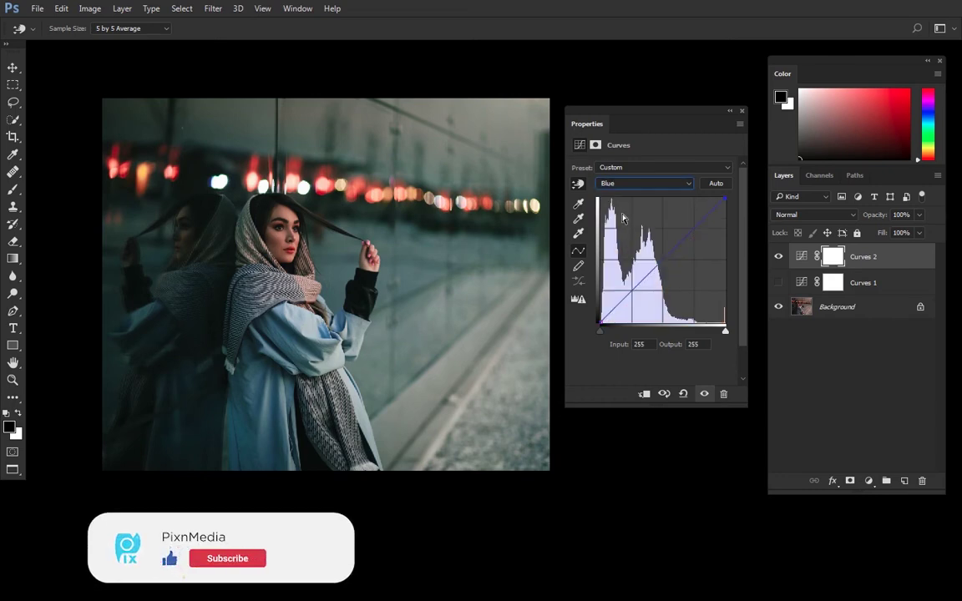
{"action": "mouse_move", "coordinate": [516, 380]}
{"action": "left_mouse_down"}
{"action": "mouse_move", "coordinate": [518, 359]}
{"action": "mouse_move", "coordinate": [518, 388]}
{"action": "mouse_move", "coordinate": [519, 370]}
{"action": "left_mouse_up"}
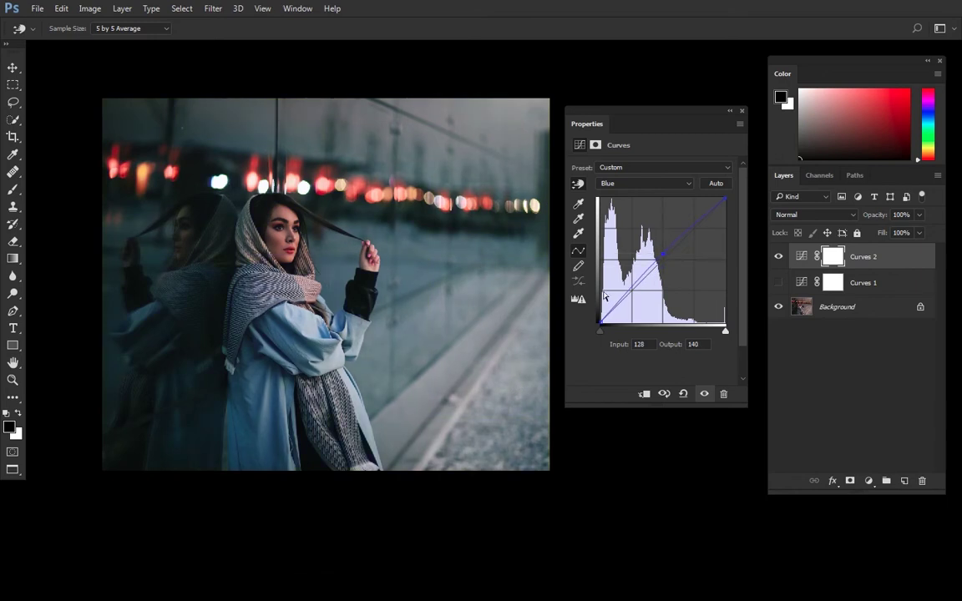
{"action": "left_click_drag", "start_coordinate": [670, 252], "coordinate": [589, 243]}
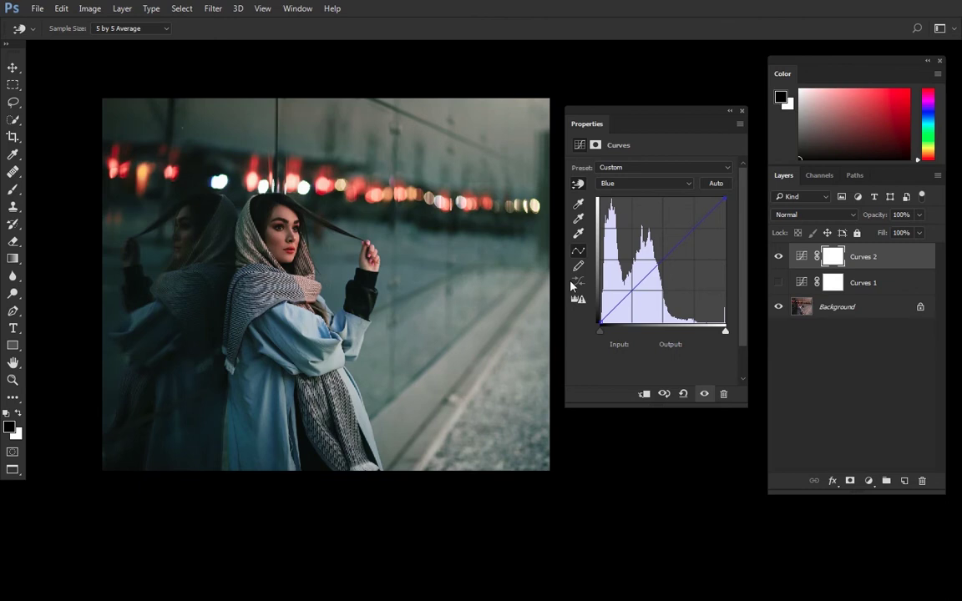
{"action": "left_click", "coordinate": [578, 183]}
{"action": "left_click_drag", "start_coordinate": [462, 338], "coordinate": [462, 330]}
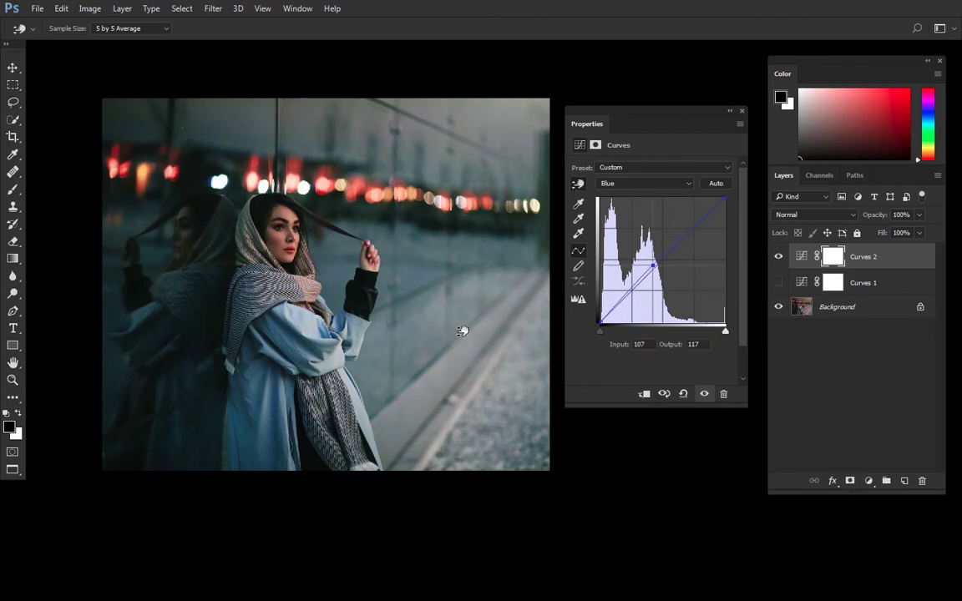
On the Green curve, lower the midtones sampled from the edge of the walkway.
{"action": "left_click", "coordinate": [646, 183]}
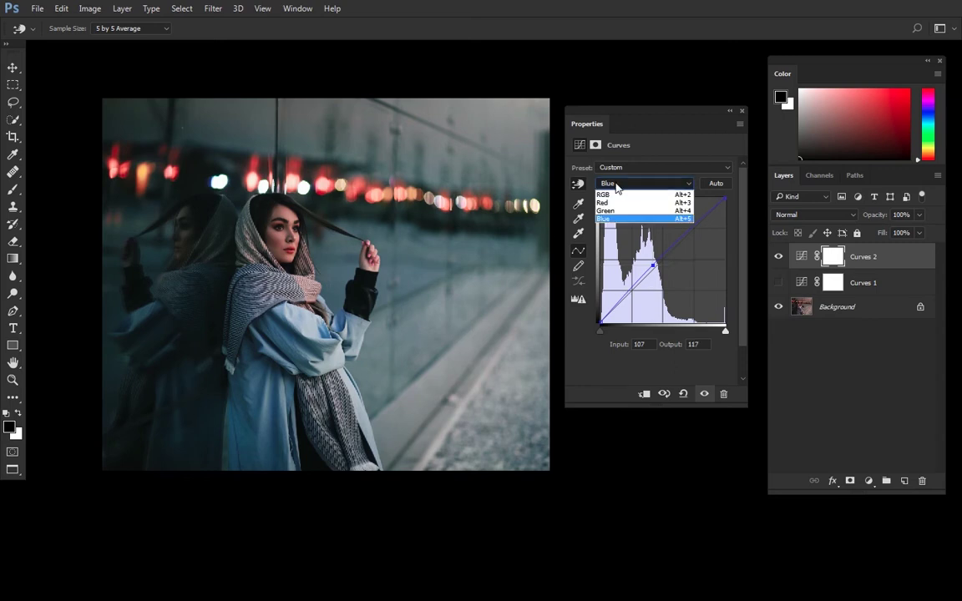
{"action": "left_click", "coordinate": [622, 209]}
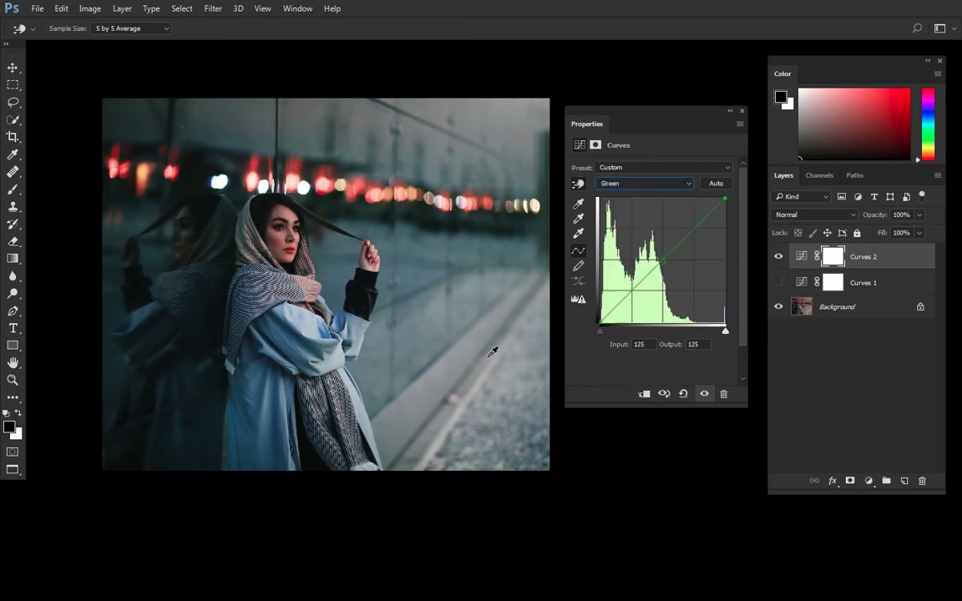
{"action": "left_click_drag", "start_coordinate": [492, 356], "coordinate": [496, 365]}
On the Red curve, add a midtone point sampled from the blurred wall at about input 129, output 99, and fine-tune it.
{"action": "left_click", "coordinate": [622, 183]}
{"action": "left_click", "coordinate": [619, 176]}
{"action": "left_click_drag", "start_coordinate": [515, 275], "coordinate": [519, 279]}
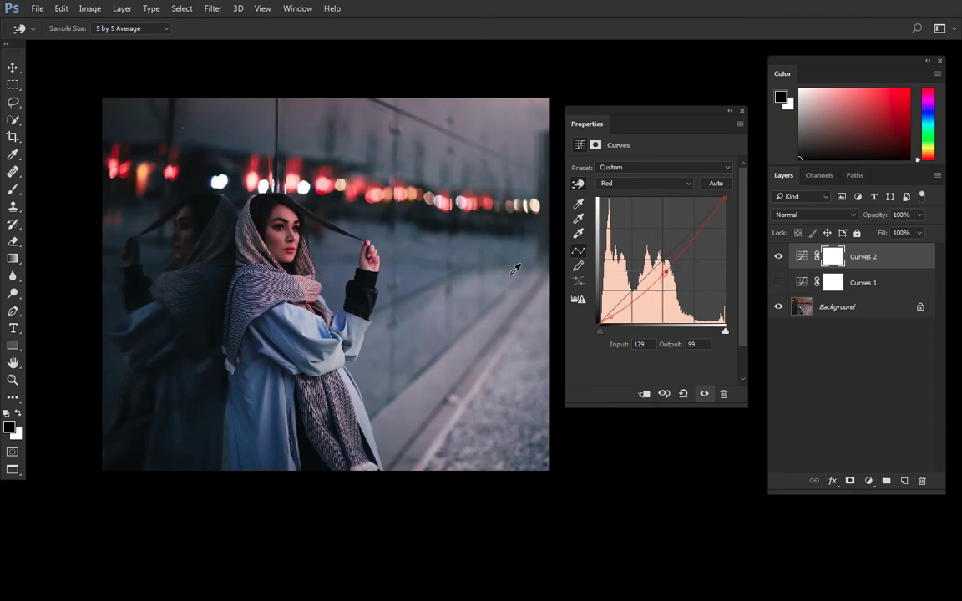
{"action": "left_click_drag", "start_coordinate": [666, 272], "coordinate": [670, 266]}
Adjust the Green curve's midtone point to input 126, output 123.
{"action": "left_click", "coordinate": [672, 182]}
{"action": "left_click", "coordinate": [677, 215]}
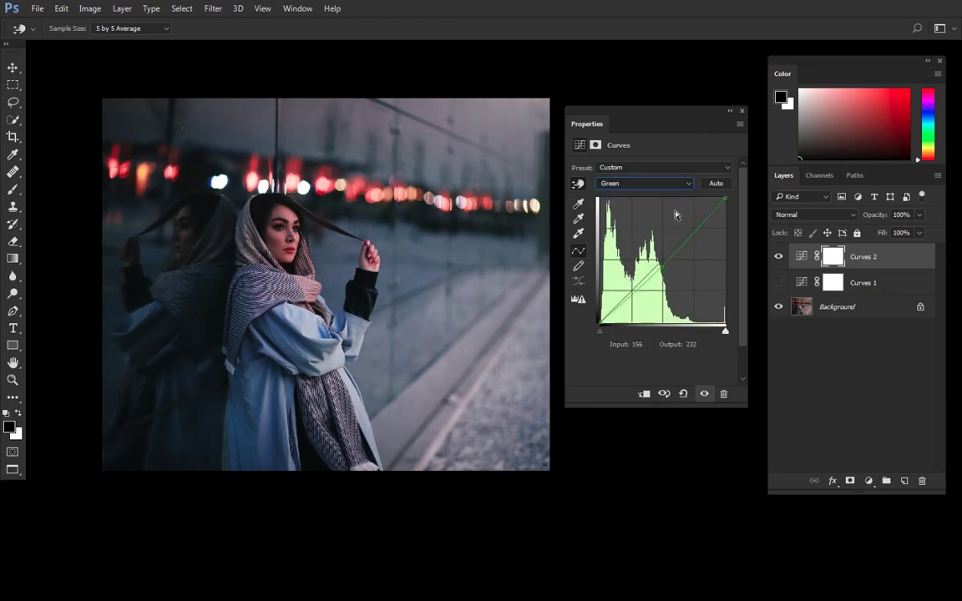
{"action": "left_click", "coordinate": [660, 264]}
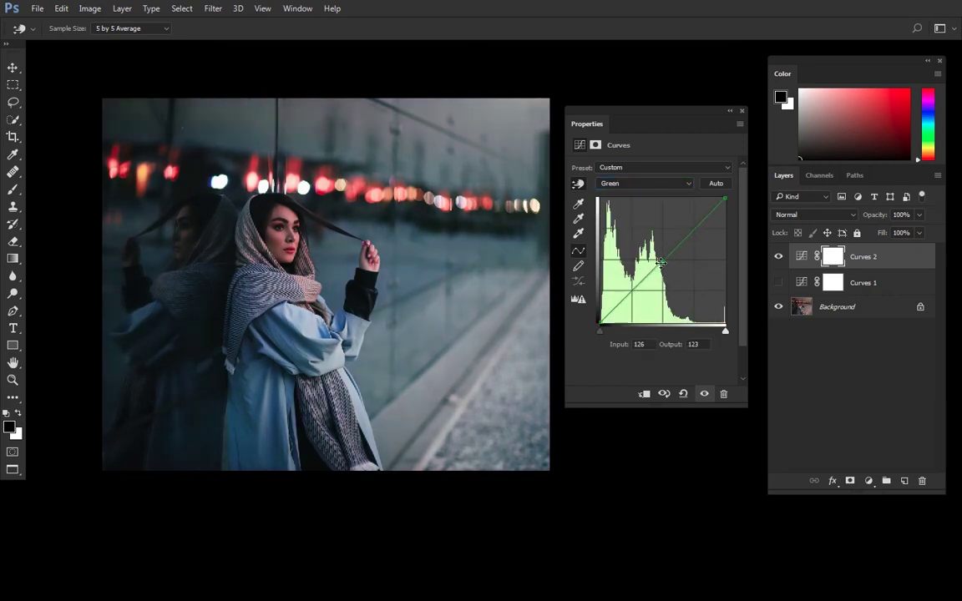
Close the curve settings and compare the photo with and without the Curves 2 and Curves 1 layers.
{"action": "left_click", "coordinate": [742, 110]}
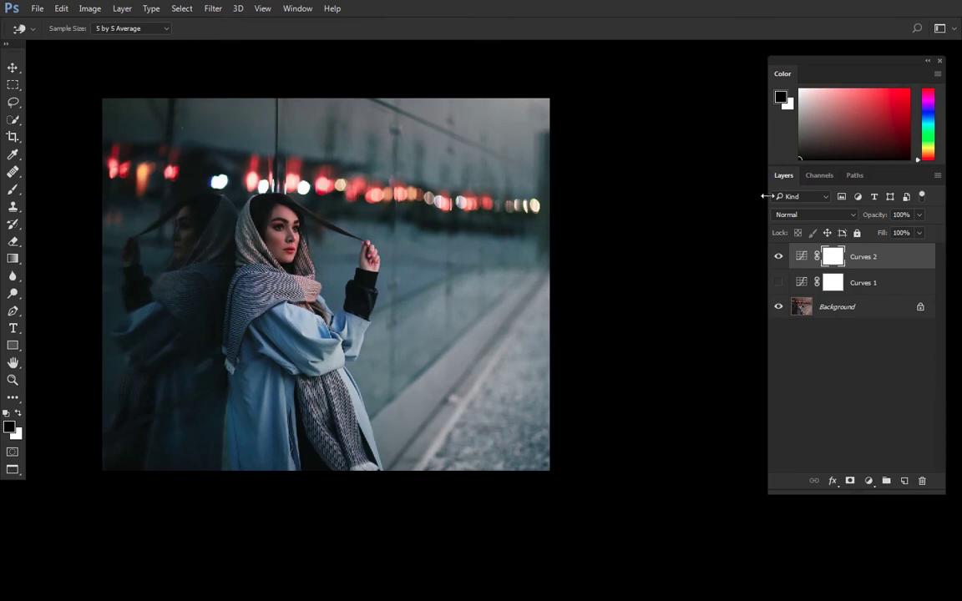
{"action": "left_click", "coordinate": [779, 258]}
{"action": "left_click", "coordinate": [779, 261]}
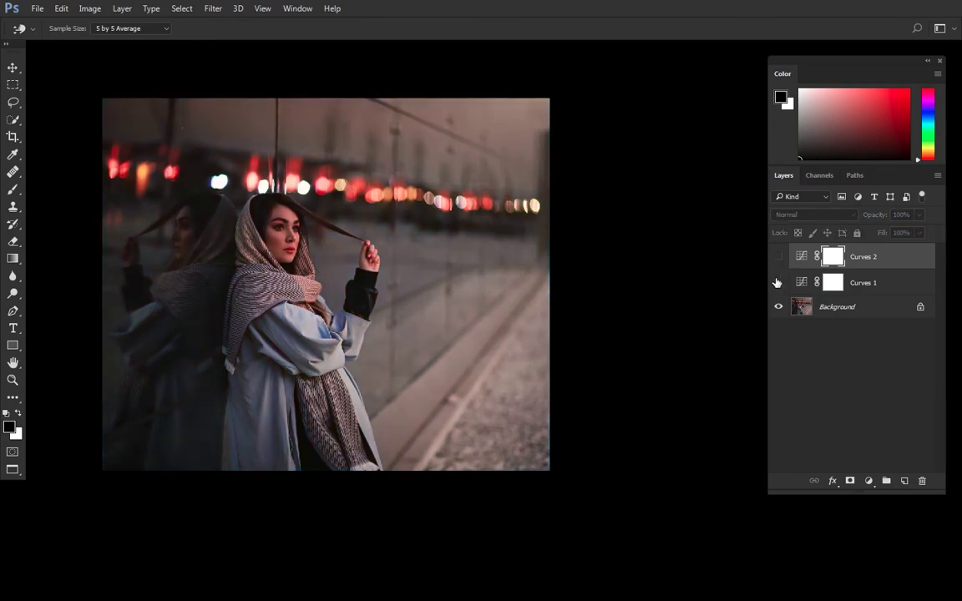
{"action": "left_click", "coordinate": [779, 283]}
{"action": "left_click", "coordinate": [781, 284]}
{"action": "left_click", "coordinate": [779, 258]}
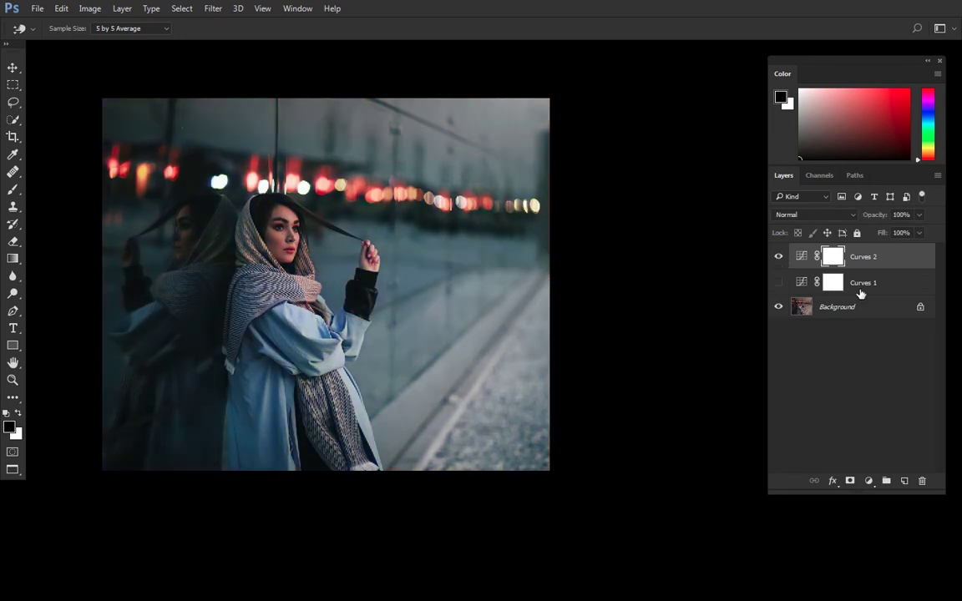
Hide the Curves 2 layer and add a third Curves adjustment layer.
{"action": "left_click", "coordinate": [779, 258]}
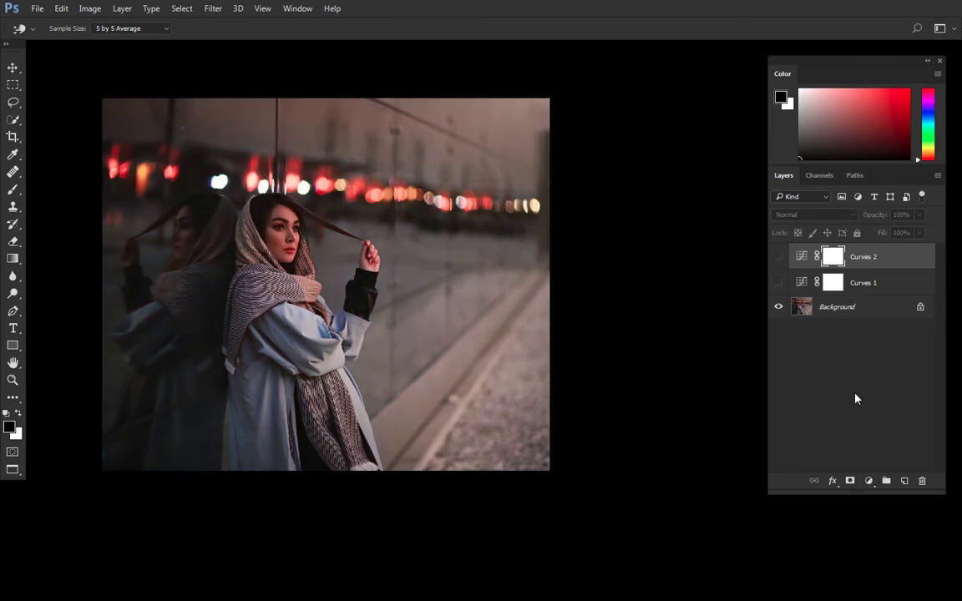
{"action": "left_click", "coordinate": [869, 479]}
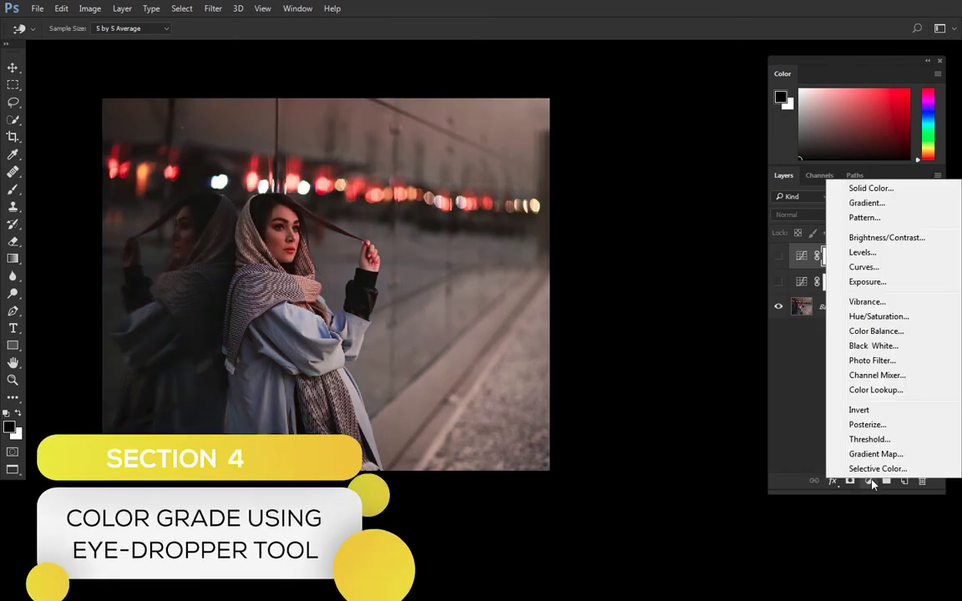
{"action": "left_click", "coordinate": [864, 267]}
{"action": "key", "text": "v"}
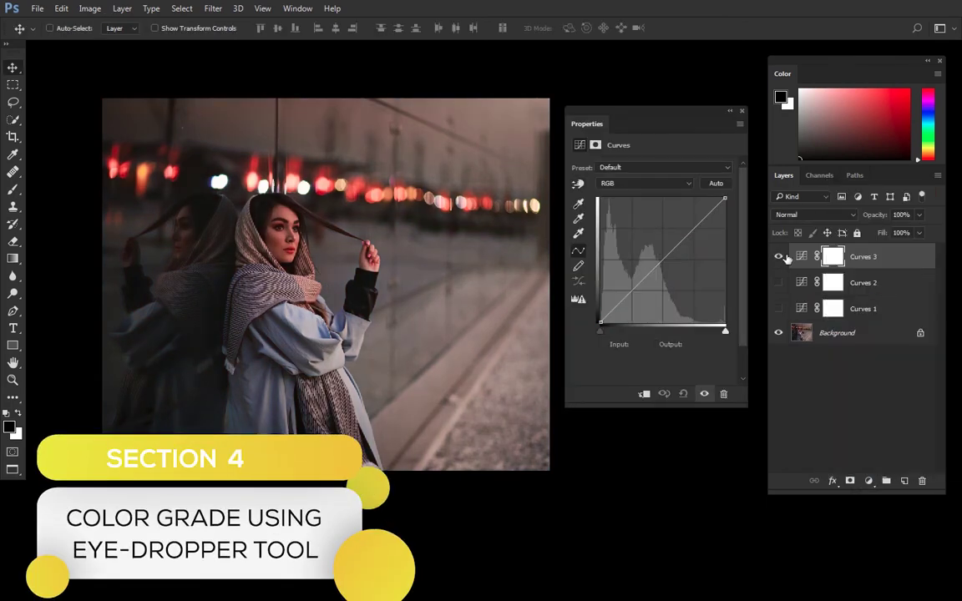
Set the black point eyedropper's target shadow colour to dark teal 061919 without saving it as a default.
{"action": "double_click", "coordinate": [579, 208]}
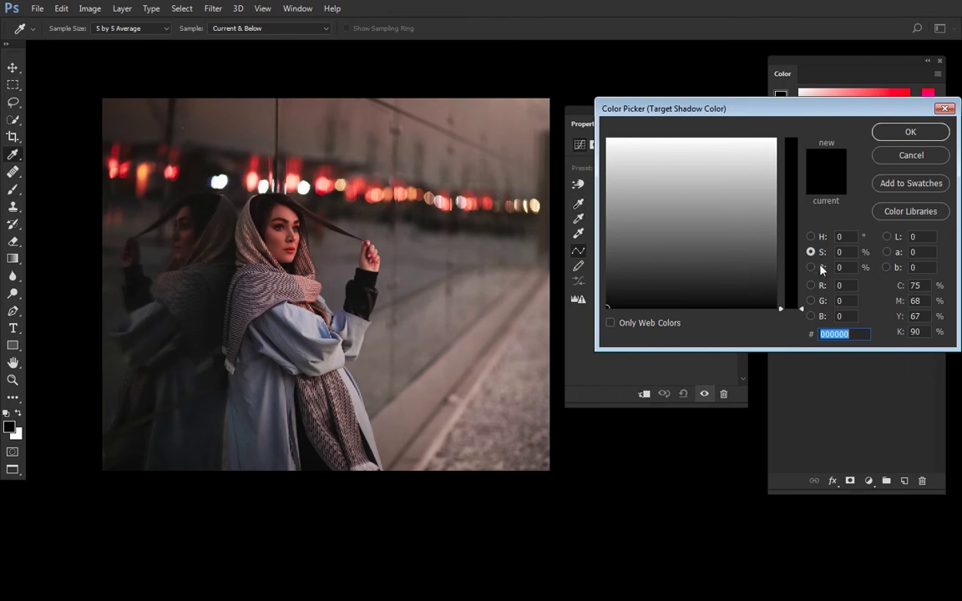
{"action": "left_click", "coordinate": [811, 238]}
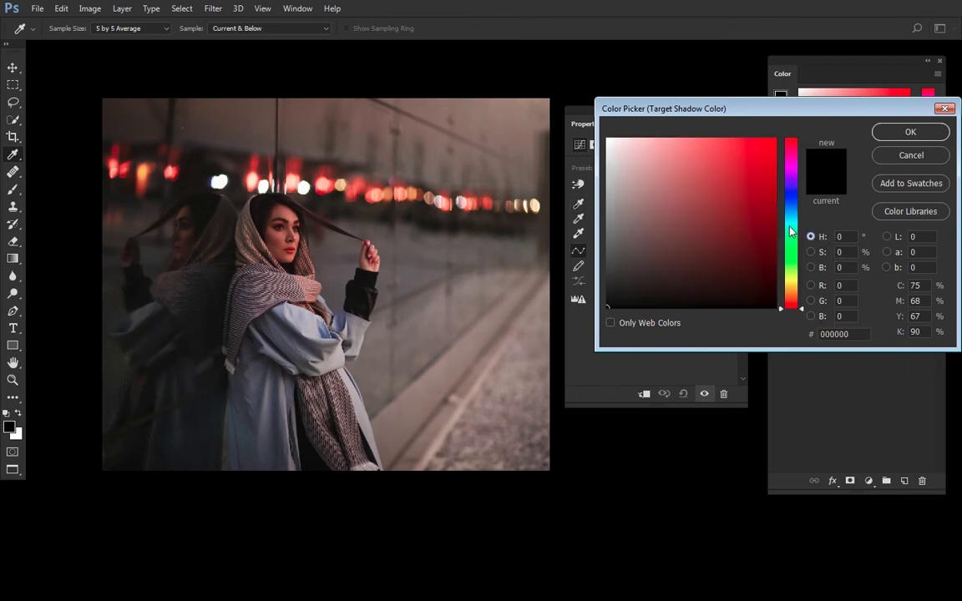
{"action": "left_click_drag", "start_coordinate": [791, 306], "coordinate": [794, 296]}
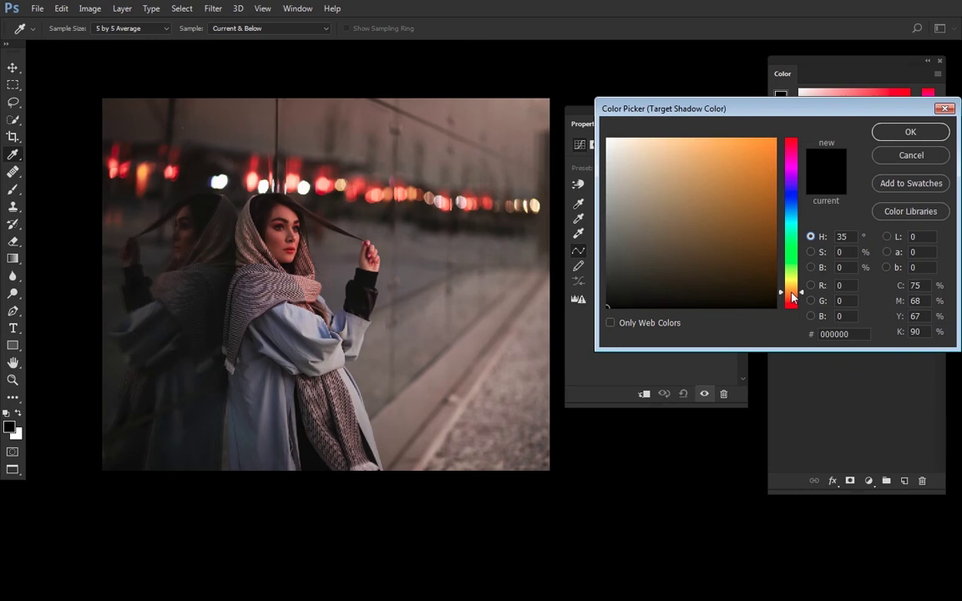
{"action": "left_click_drag", "start_coordinate": [759, 108], "coordinate": [802, 126]}
{"action": "mouse_move", "coordinate": [810, 299]}
{"action": "left_mouse_down"}
{"action": "mouse_move", "coordinate": [816, 171]}
{"action": "mouse_move", "coordinate": [814, 228]}
{"action": "mouse_move", "coordinate": [802, 217]}
{"action": "mouse_move", "coordinate": [768, 256]}
{"action": "mouse_move", "coordinate": [752, 298]}
{"action": "left_mouse_up"}
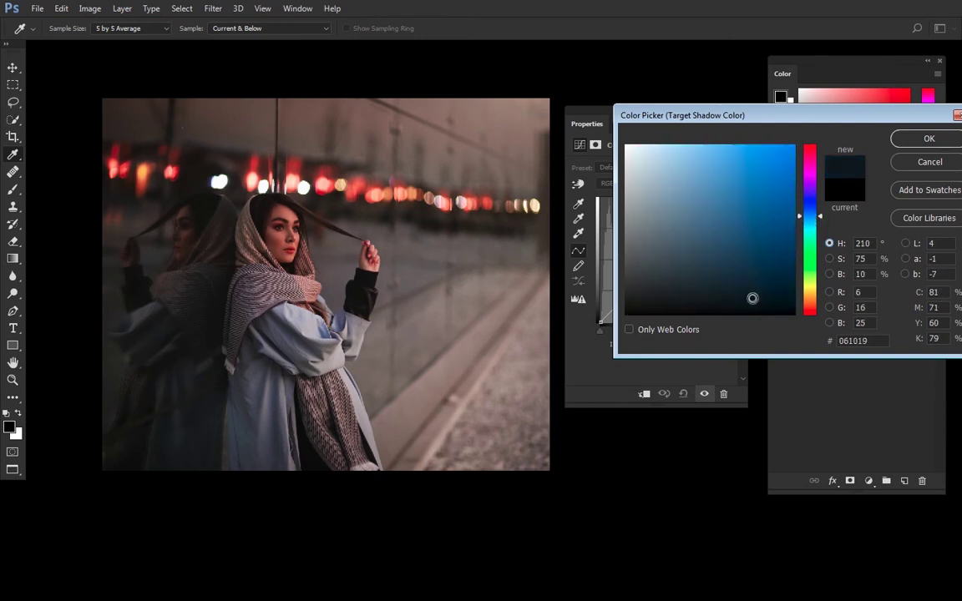
{"action": "left_click_drag", "start_coordinate": [820, 216], "coordinate": [822, 231]}
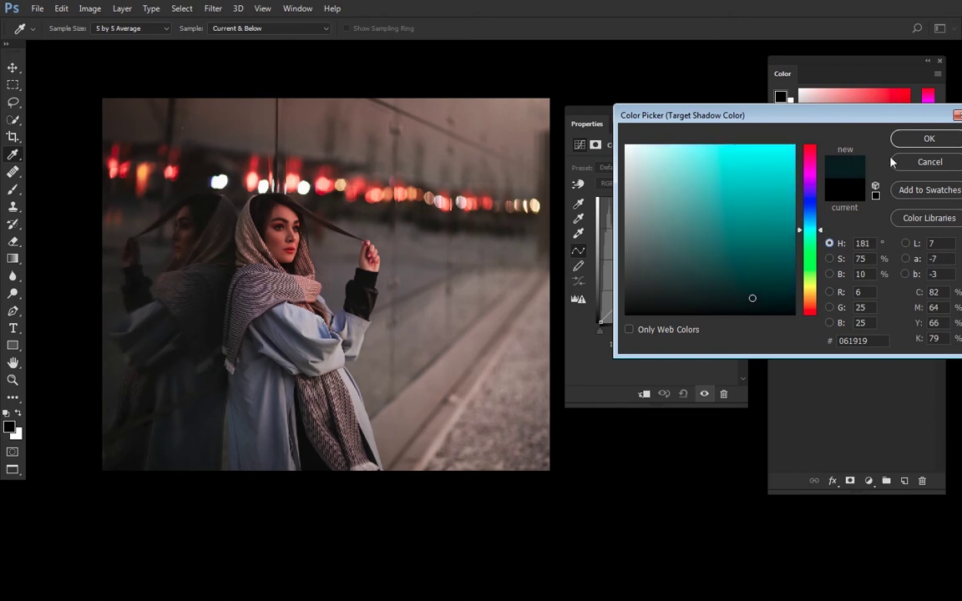
{"action": "left_click", "coordinate": [915, 139]}
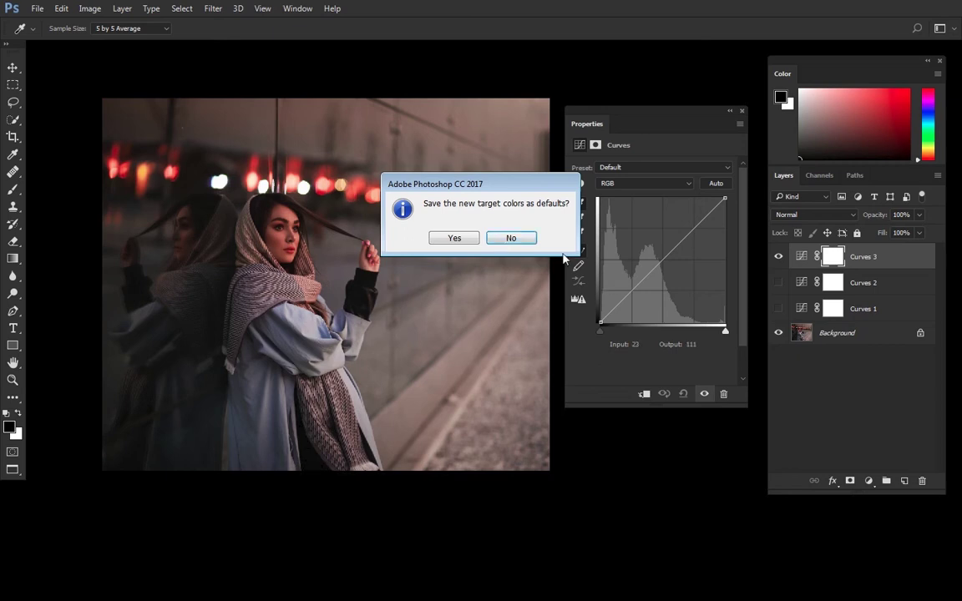
{"action": "left_click", "coordinate": [504, 239]}
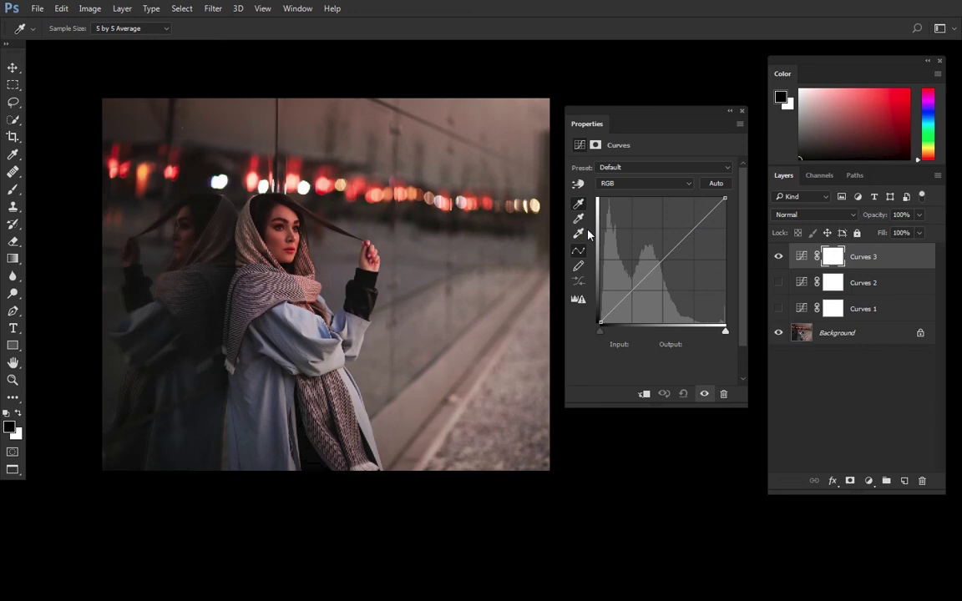
Set the white point eyedropper's target highlight colour to pale yellow fff0ac without saving it as a default.
{"action": "double_click", "coordinate": [580, 234]}
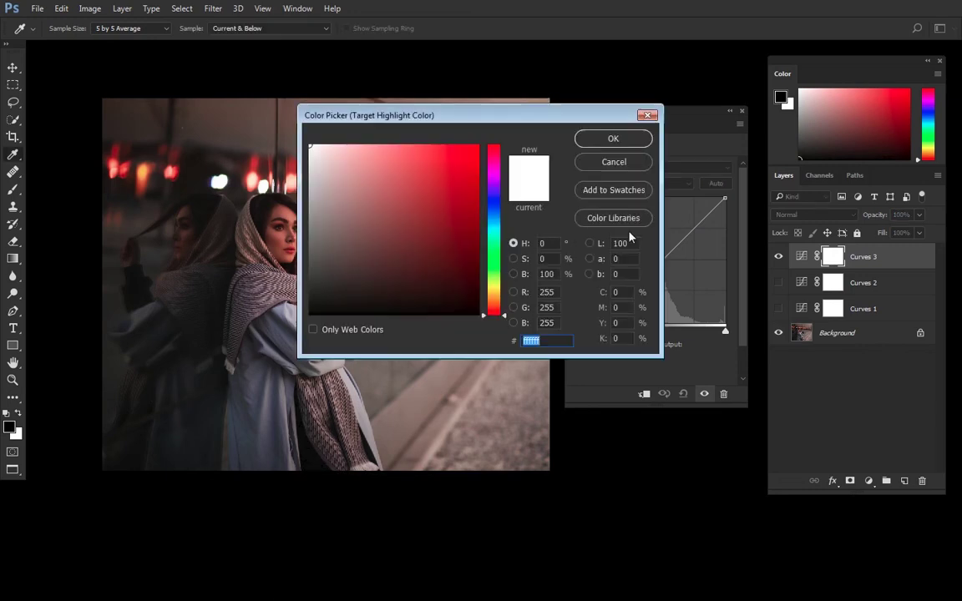
{"action": "mouse_move", "coordinate": [494, 316]}
{"action": "left_mouse_down"}
{"action": "mouse_move", "coordinate": [494, 151]}
{"action": "mouse_move", "coordinate": [494, 293]}
{"action": "left_mouse_up"}
{"action": "mouse_move", "coordinate": [393, 170]}
{"action": "left_mouse_down"}
{"action": "mouse_move", "coordinate": [358, 144]}
{"action": "mouse_move", "coordinate": [380, 146]}
{"action": "mouse_move", "coordinate": [364, 143]}
{"action": "left_mouse_up"}
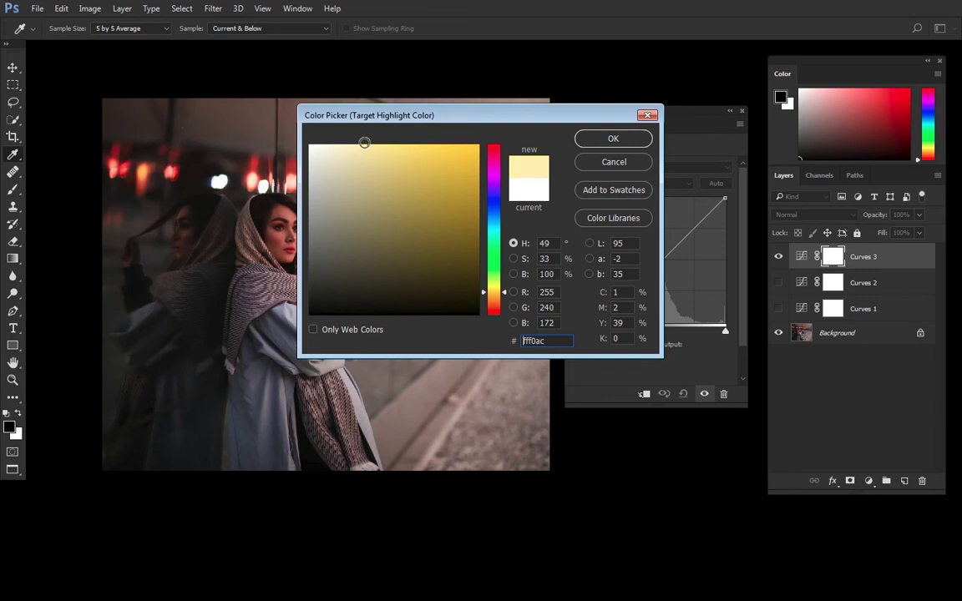
{"action": "left_click", "coordinate": [585, 139]}
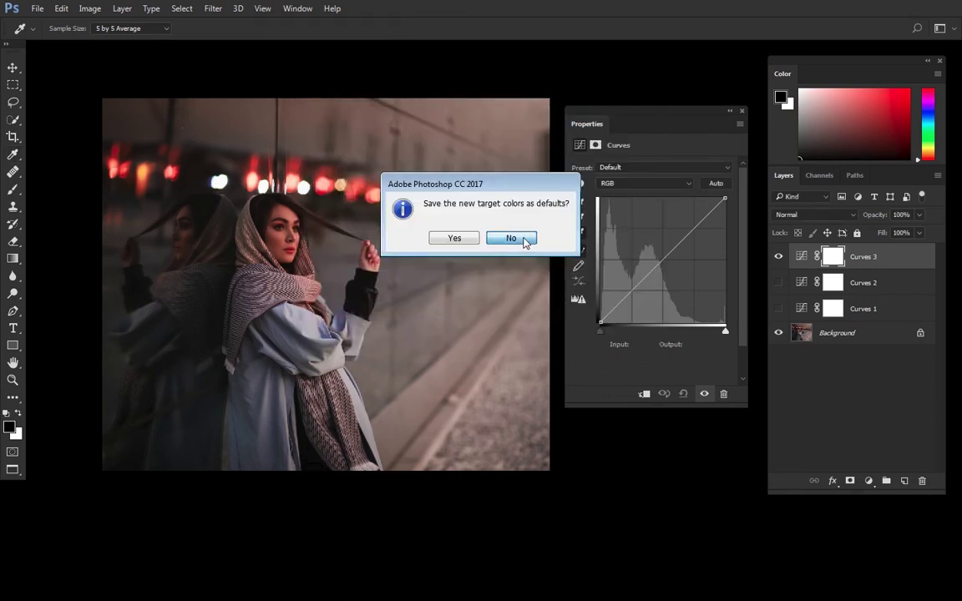
{"action": "left_click", "coordinate": [510, 239]}
Set the black point from the dark lower area of the reflection and the white point from just below the raised hand.
{"action": "left_click", "coordinate": [578, 204]}
{"action": "left_click", "coordinate": [144, 445]}
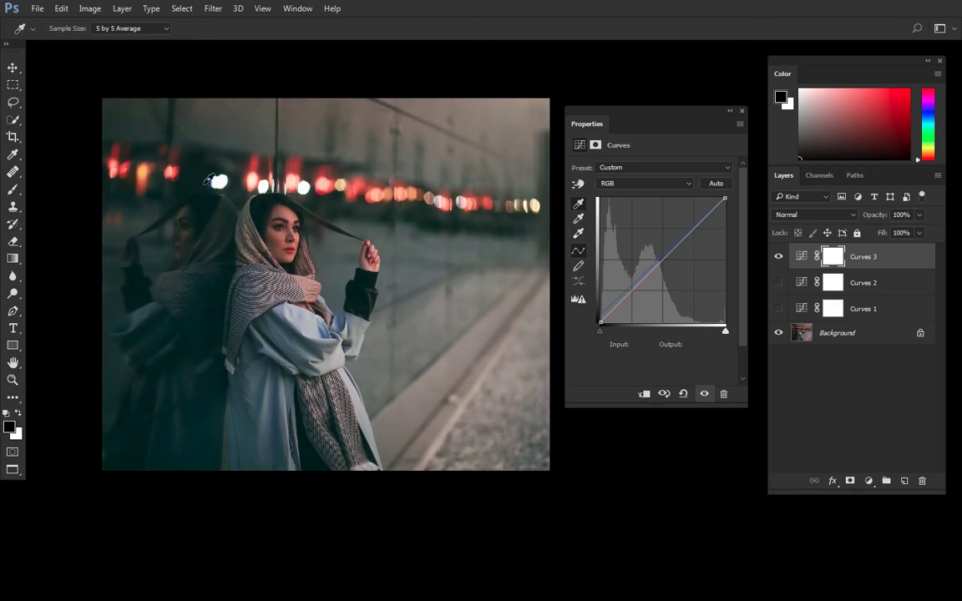
{"action": "left_click", "coordinate": [579, 234]}
{"action": "left_click", "coordinate": [367, 277]}
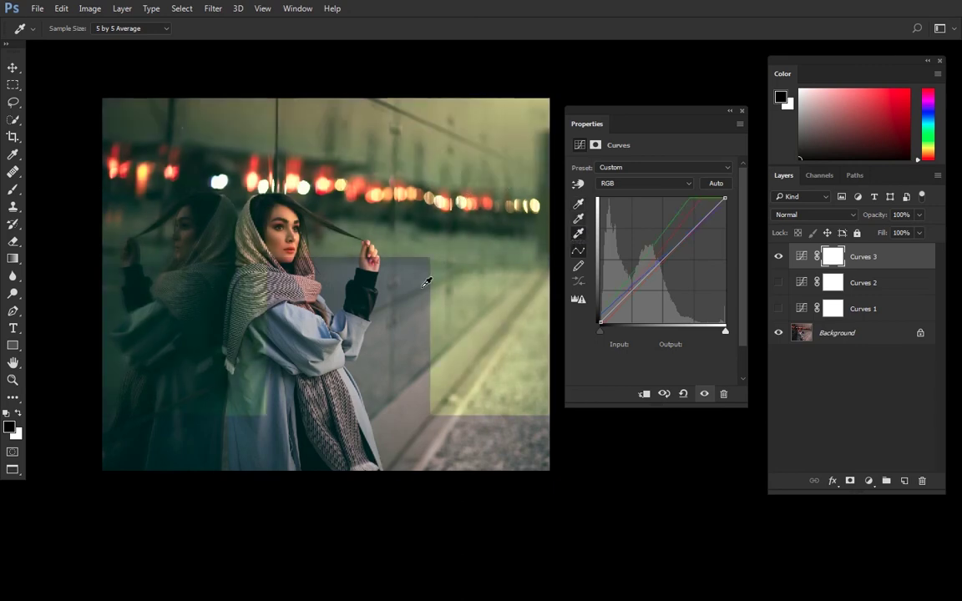
Resample the white point on the wall, the scarf and finally the low ledge beside the coat, leaving the eyedropper on the ledge sample.
{"action": "left_click", "coordinate": [367, 411]}
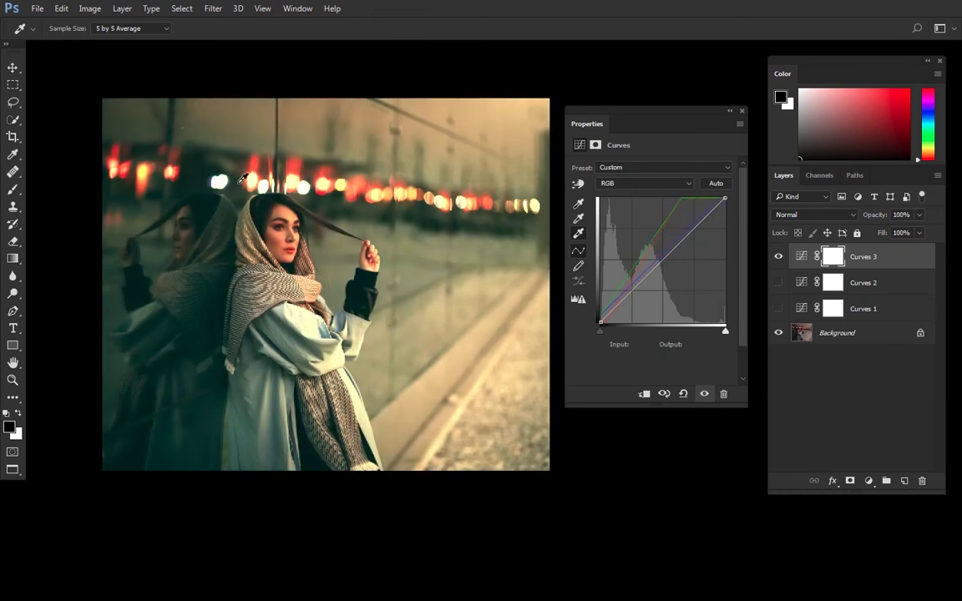
{"action": "left_click", "coordinate": [313, 253]}
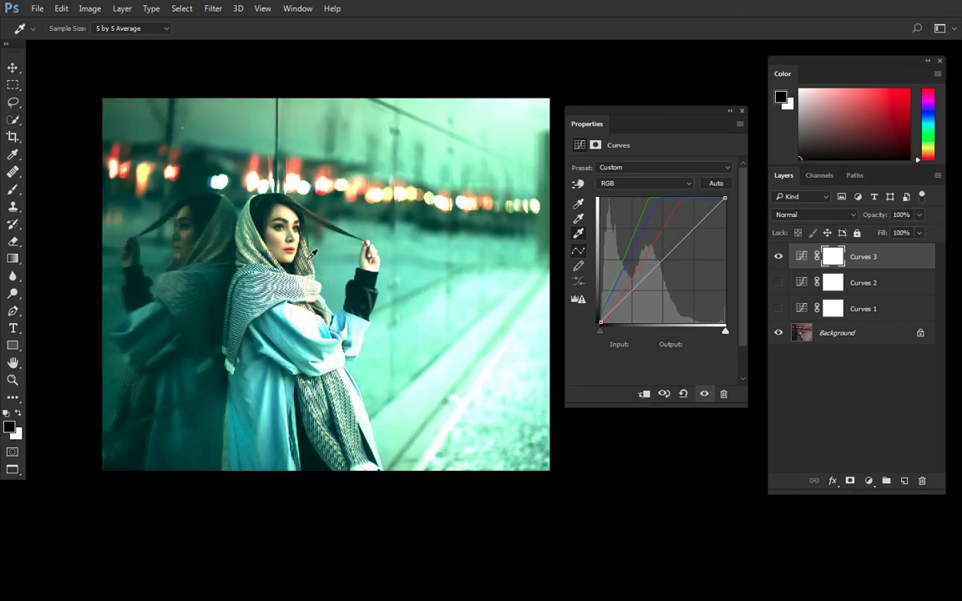
{"action": "left_click", "coordinate": [384, 419]}
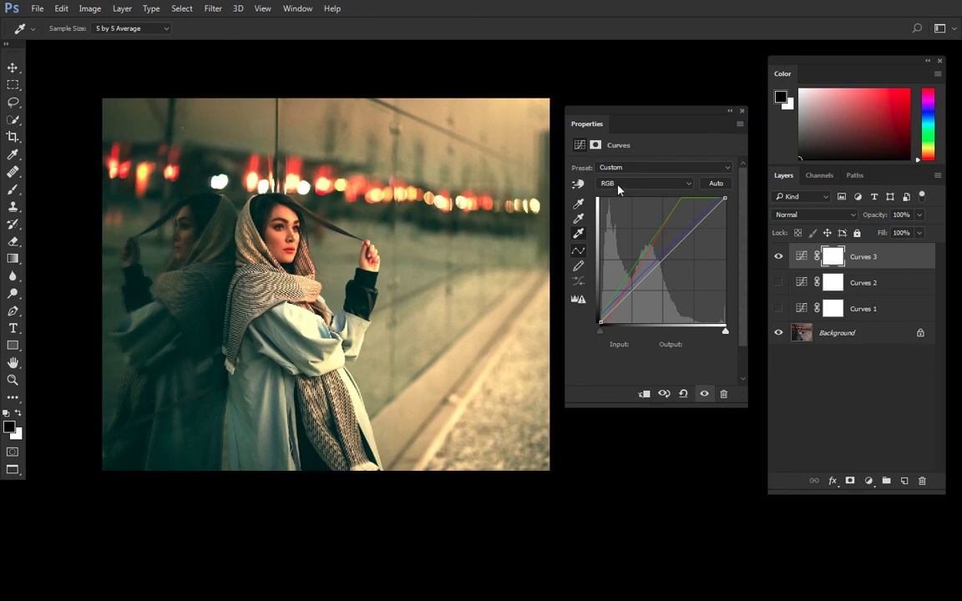
{"action": "key", "text": "Escape"}
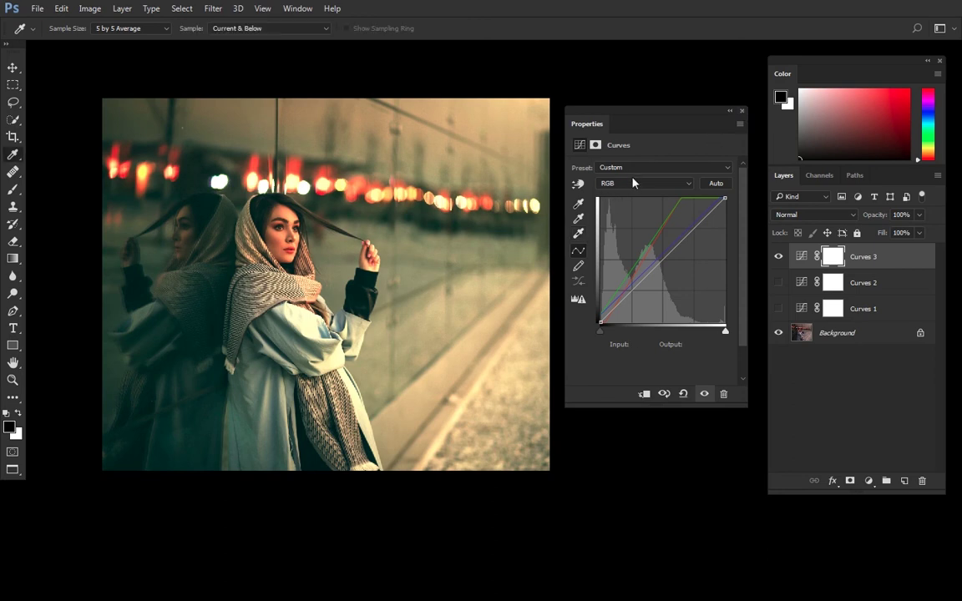
Fine-tune the highlight endpoint of the Green channel curve and move the Blue channel's white point to input 235, output 255.
{"action": "left_click", "coordinate": [637, 186]}
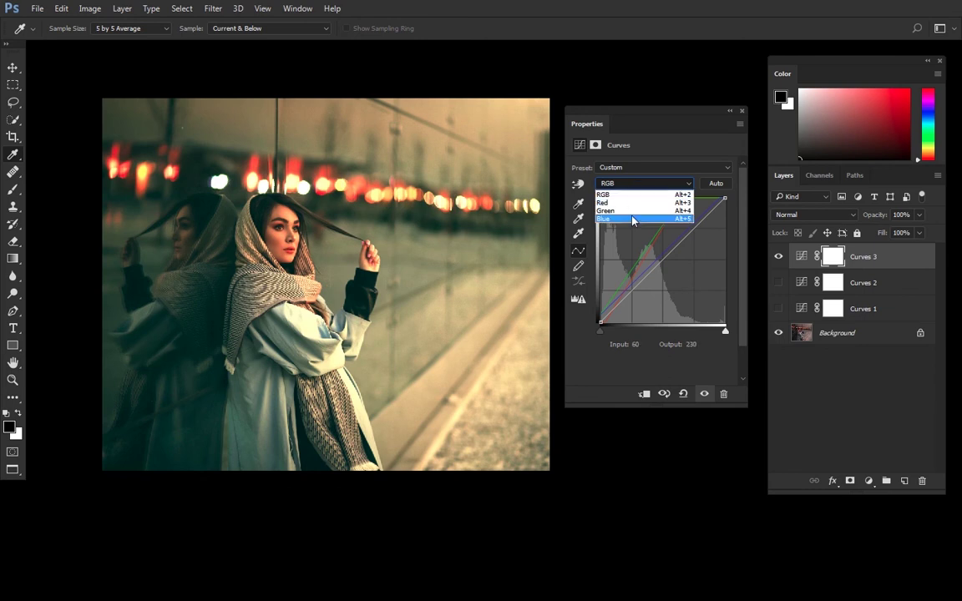
{"action": "left_click", "coordinate": [633, 210]}
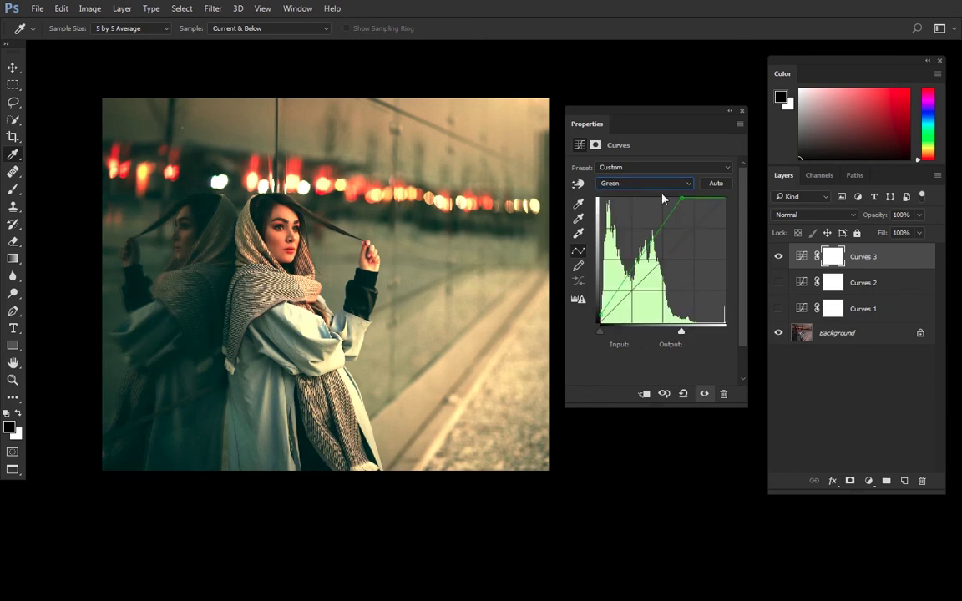
{"action": "mouse_move", "coordinate": [678, 197]}
{"action": "left_mouse_down"}
{"action": "mouse_move", "coordinate": [704, 195]}
{"action": "mouse_move", "coordinate": [686, 187]}
{"action": "mouse_move", "coordinate": [683, 196]}
{"action": "left_mouse_up"}
{"action": "left_click", "coordinate": [668, 188]}
{"action": "left_click", "coordinate": [635, 195]}
{"action": "left_click", "coordinate": [668, 184]}
{"action": "left_click", "coordinate": [655, 217]}
{"action": "left_click_drag", "start_coordinate": [722, 199], "coordinate": [716, 198]}
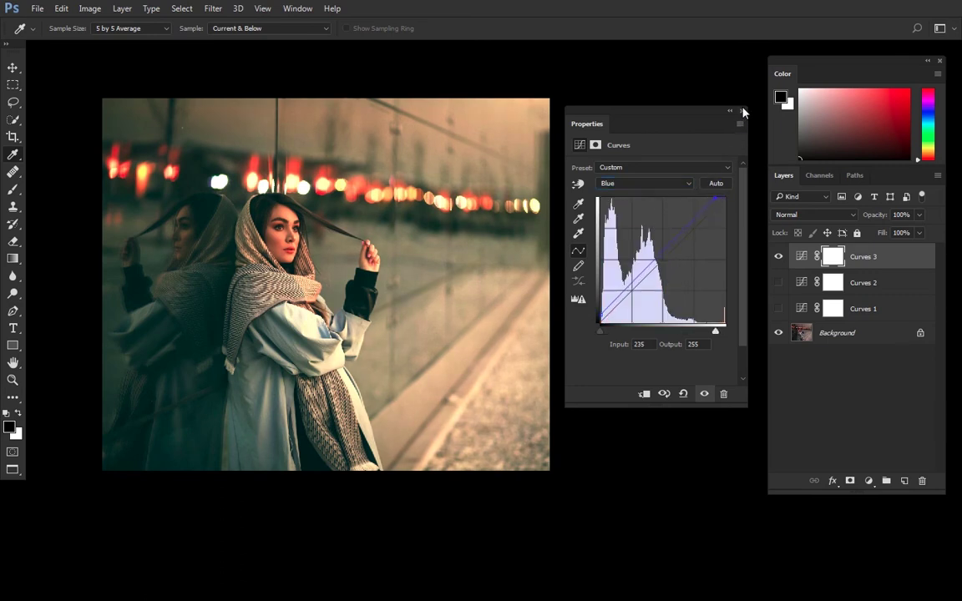
Hide the Curves 3 layer and add a fourth Curves adjustment layer.
{"action": "left_click", "coordinate": [743, 111]}
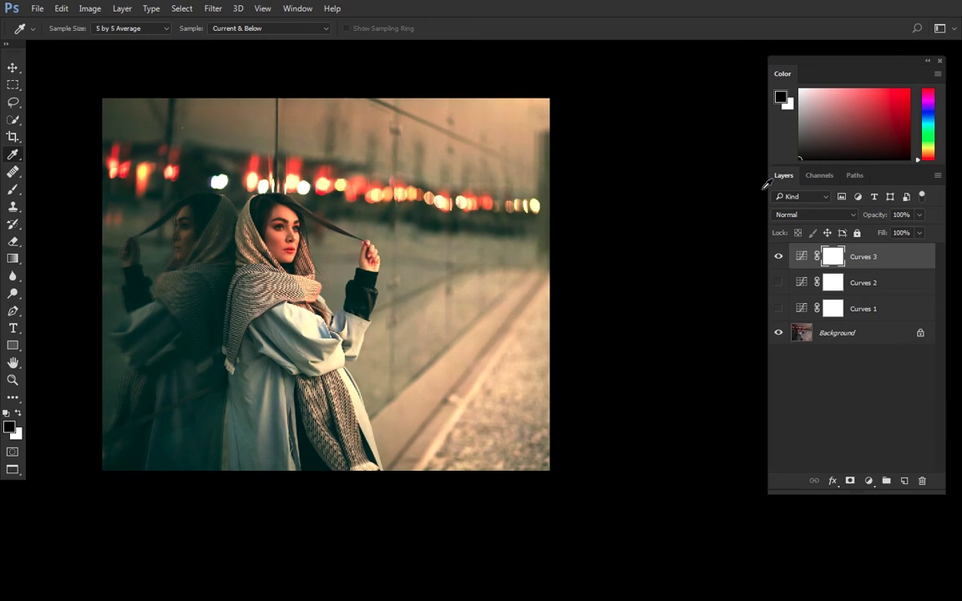
{"action": "left_click", "coordinate": [778, 257]}
{"action": "left_click", "coordinate": [869, 482]}
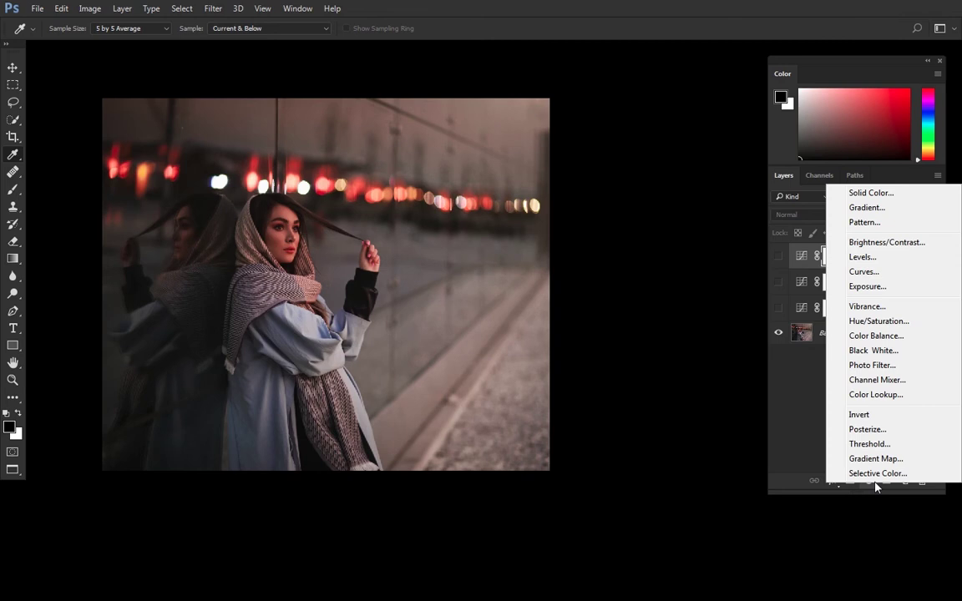
{"action": "left_click", "coordinate": [877, 273]}
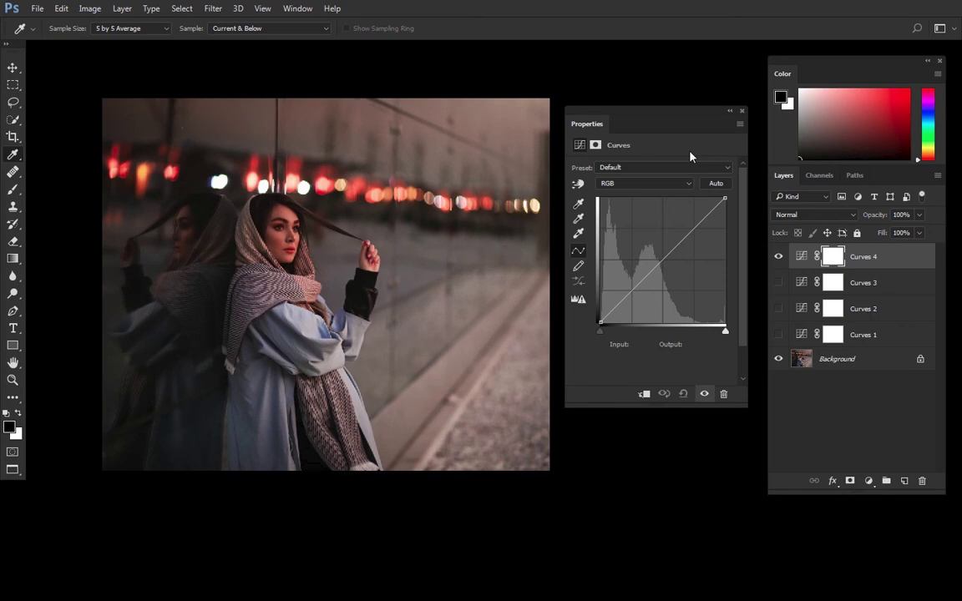
Choose the Enhance Per Channel Contrast algorithm in the auto colour correction options of the Curves 4 layer.
{"action": "left_click", "coordinate": [740, 123]}
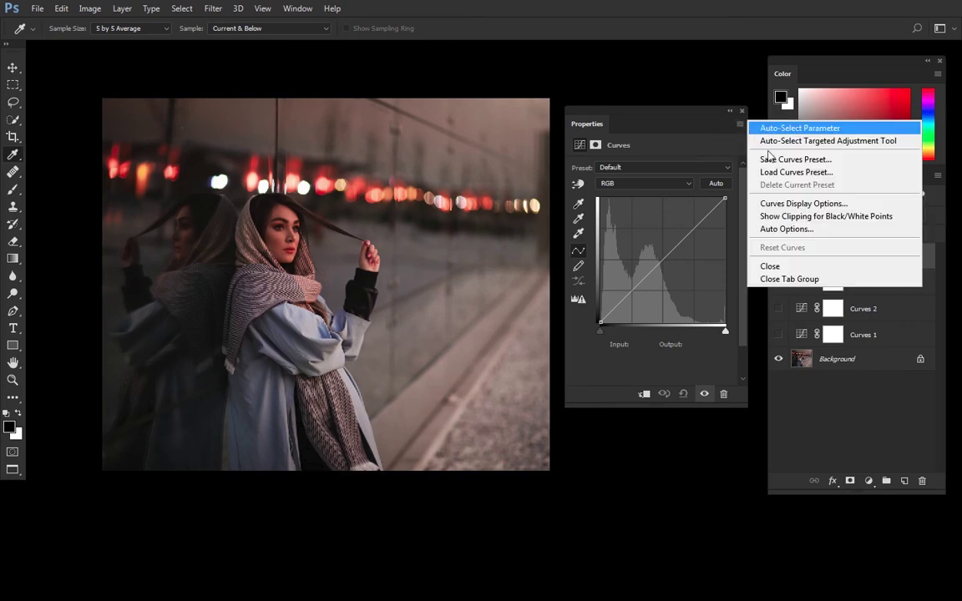
{"action": "left_click", "coordinate": [784, 230]}
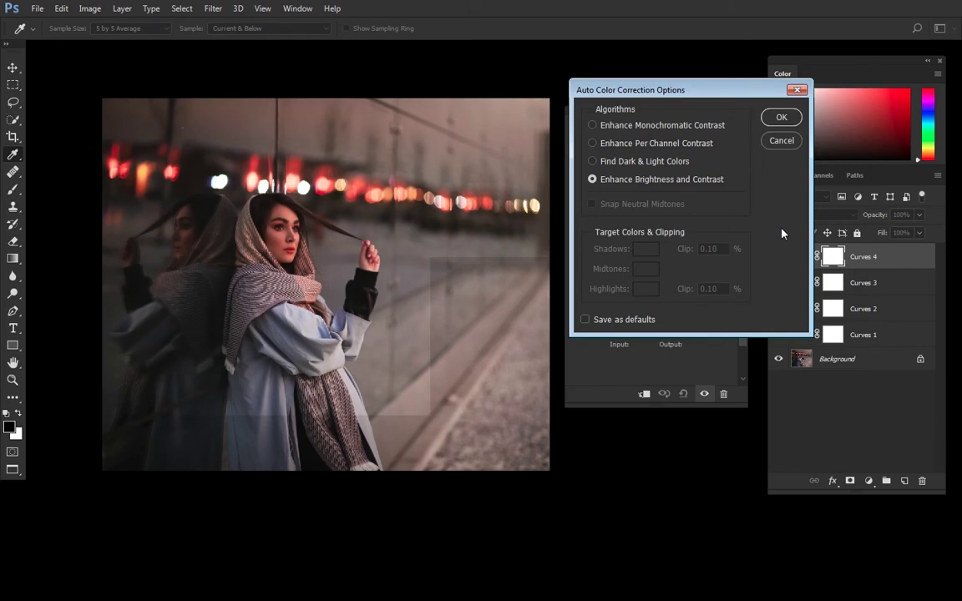
{"action": "left_click", "coordinate": [650, 148]}
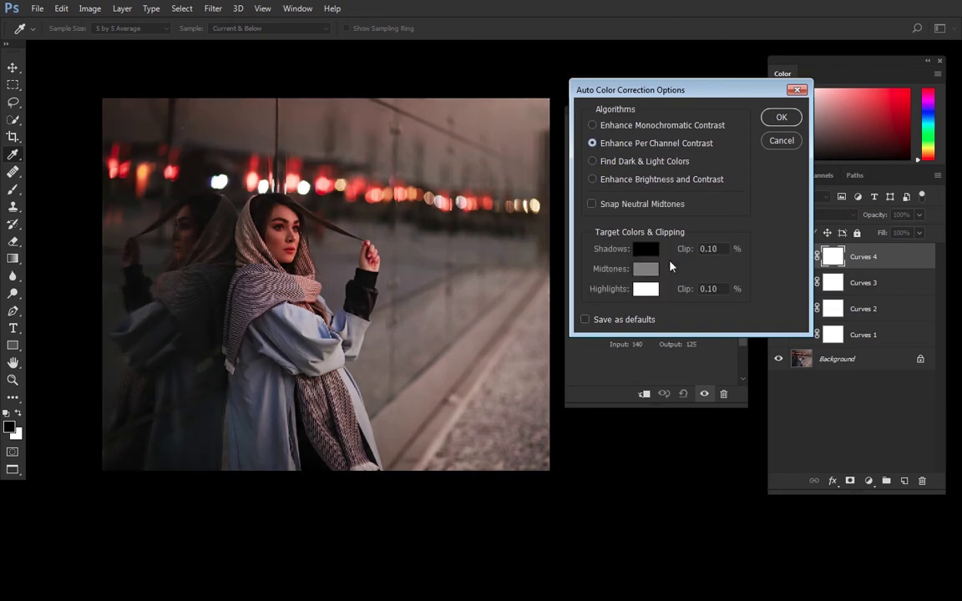
{"action": "left_click", "coordinate": [648, 160]}
{"action": "left_click", "coordinate": [645, 143]}
Try green and teal target shadow colours for the auto correction and settle on very dark purple 0a0312.
{"action": "left_click", "coordinate": [649, 252]}
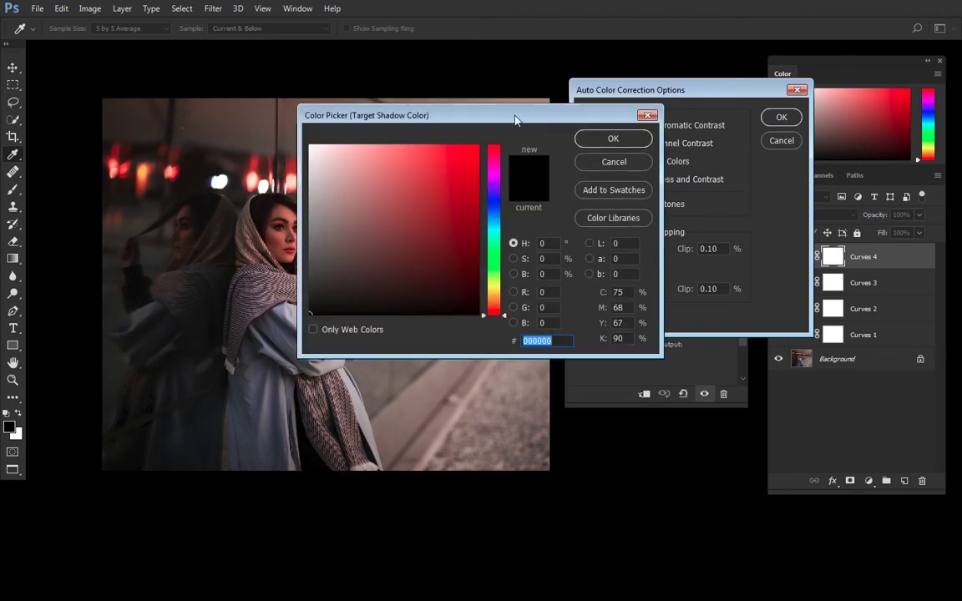
{"action": "left_click_drag", "start_coordinate": [516, 120], "coordinate": [818, 91]}
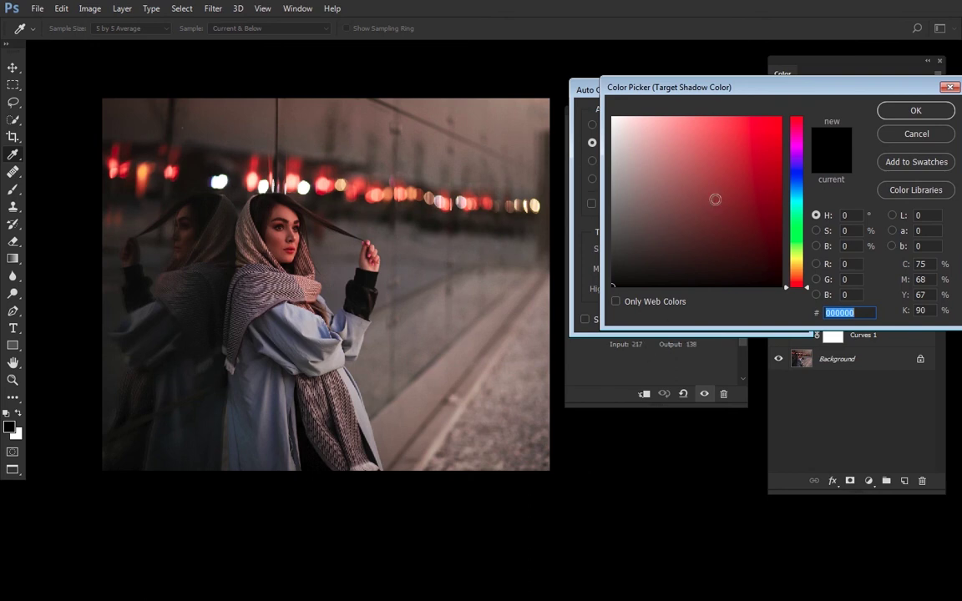
{"action": "left_click_drag", "start_coordinate": [752, 97], "coordinate": [732, 96]}
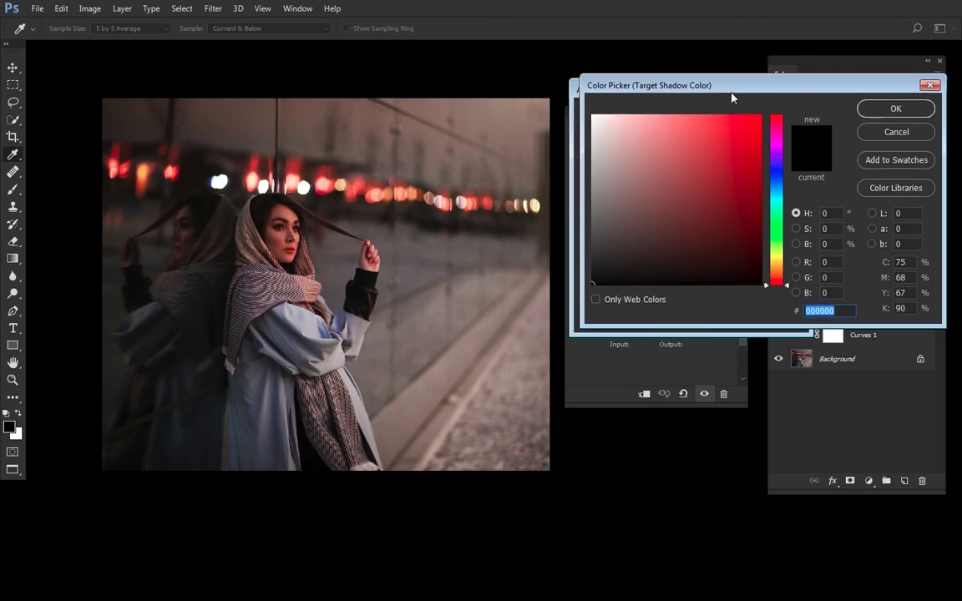
{"action": "left_click_drag", "start_coordinate": [776, 284], "coordinate": [776, 249]}
{"action": "left_click", "coordinate": [723, 161]}
{"action": "mouse_move", "coordinate": [705, 132]}
{"action": "left_mouse_down"}
{"action": "mouse_move", "coordinate": [721, 278]}
{"action": "mouse_move", "coordinate": [722, 261]}
{"action": "left_mouse_up"}
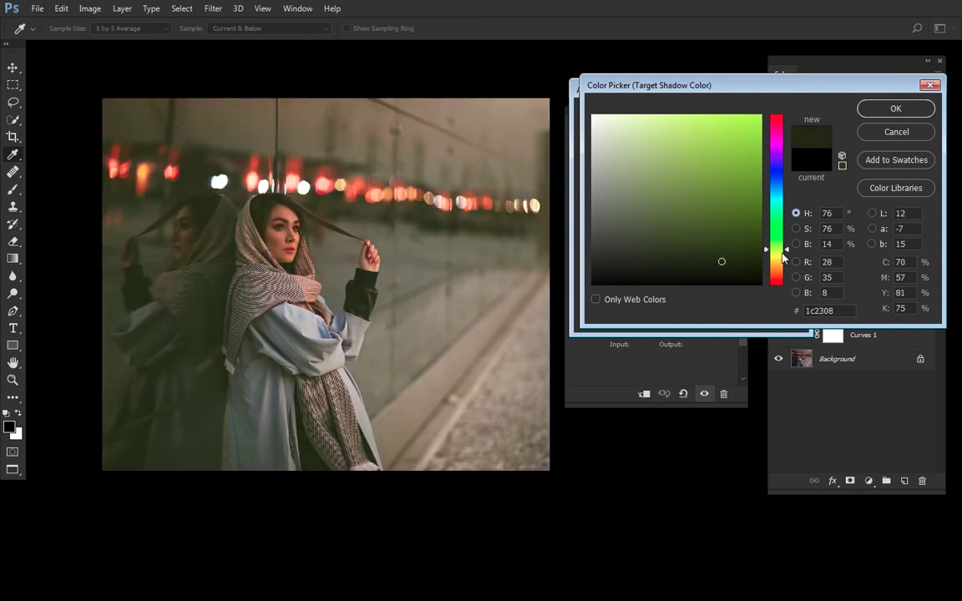
{"action": "left_click_drag", "start_coordinate": [788, 255], "coordinate": [784, 212]}
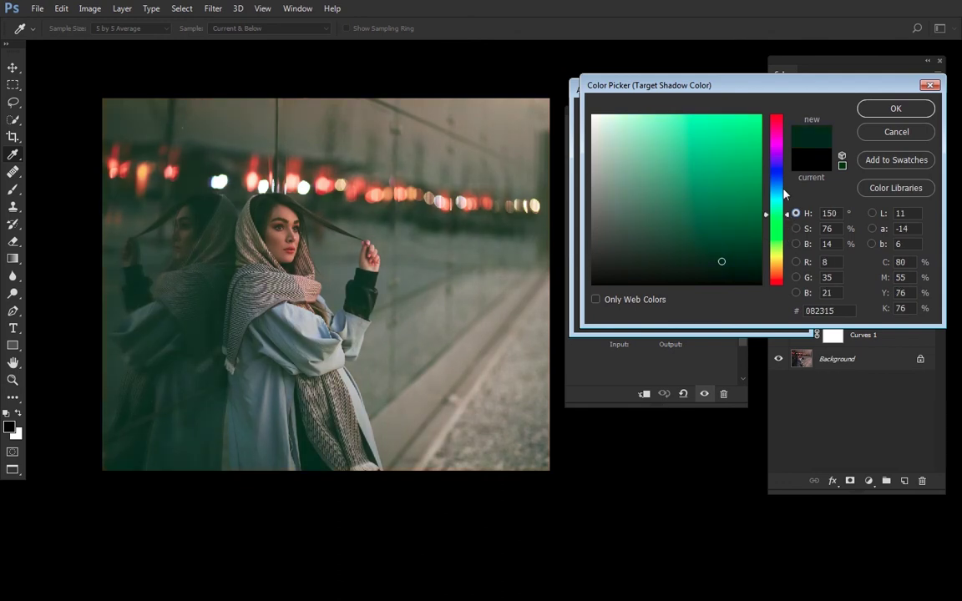
{"action": "left_click", "coordinate": [776, 159]}
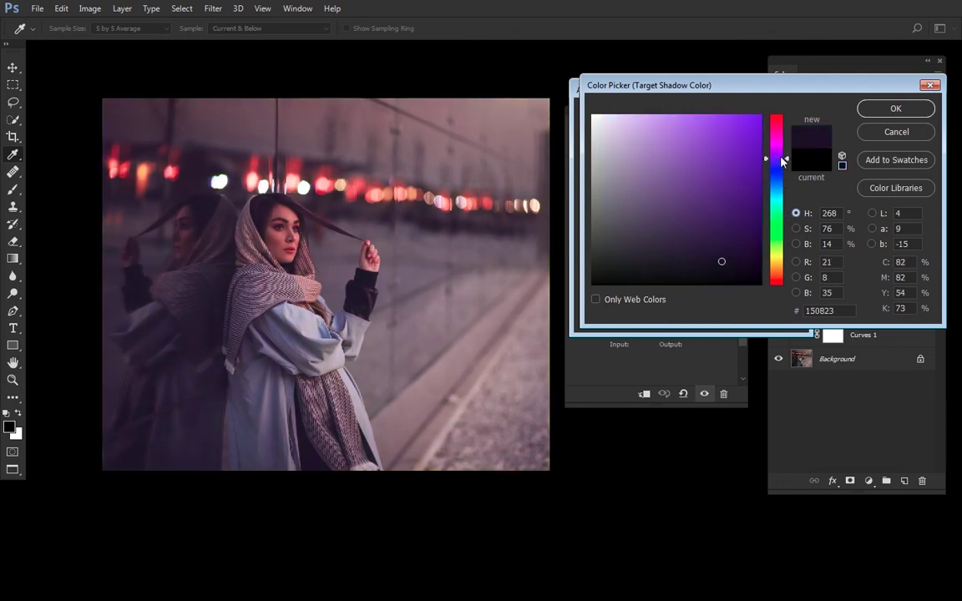
{"action": "left_click", "coordinate": [738, 273]}
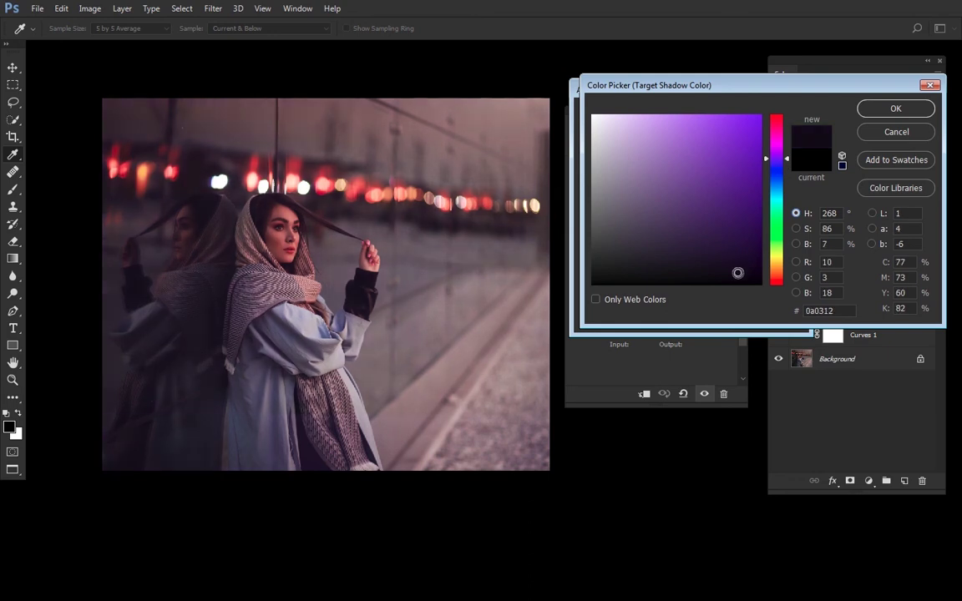
{"action": "left_click", "coordinate": [906, 118]}
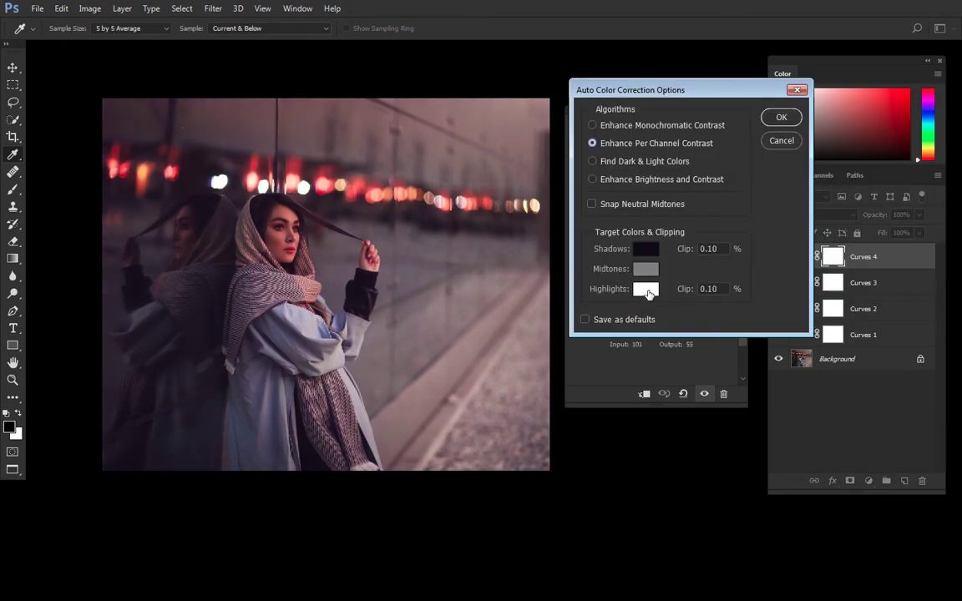
Set the auto correction's target highlight colour to pale yellow ffefb6 and apply the options without saving the colours as defaults.
{"action": "left_click", "coordinate": [647, 287]}
{"action": "left_click_drag", "start_coordinate": [717, 155], "coordinate": [679, 101]}
{"action": "left_click_drag", "start_coordinate": [778, 284], "coordinate": [778, 264]}
{"action": "left_click_drag", "start_coordinate": [690, 140], "coordinate": [659, 106]}
{"action": "left_click", "coordinate": [796, 228]}
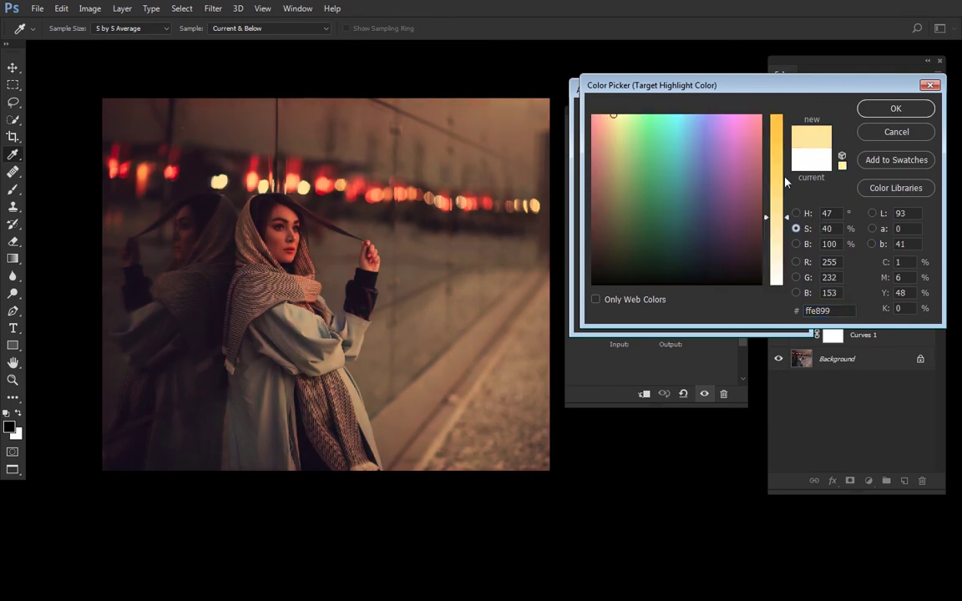
{"action": "left_click", "coordinate": [781, 234]}
{"action": "left_click_drag", "start_coordinate": [783, 239], "coordinate": [781, 211]}
{"action": "left_click", "coordinate": [797, 244]}
{"action": "mouse_move", "coordinate": [780, 130]}
{"action": "left_mouse_down"}
{"action": "mouse_move", "coordinate": [779, 158]}
{"action": "mouse_move", "coordinate": [780, 115]}
{"action": "left_mouse_up"}
{"action": "left_click", "coordinate": [796, 228]}
{"action": "left_click_drag", "start_coordinate": [782, 212], "coordinate": [786, 236]}
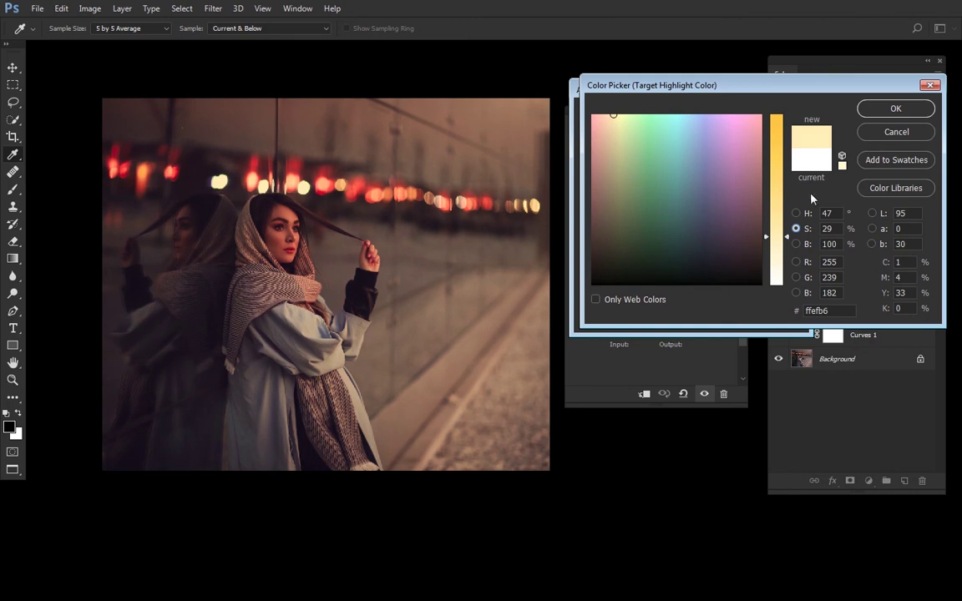
{"action": "left_click", "coordinate": [889, 115]}
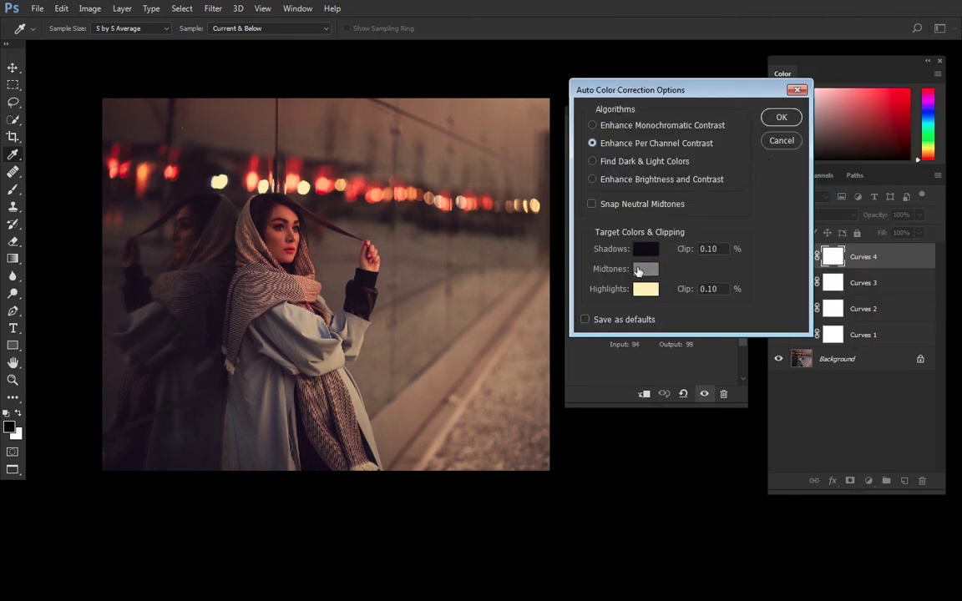
{"action": "left_click", "coordinate": [785, 121]}
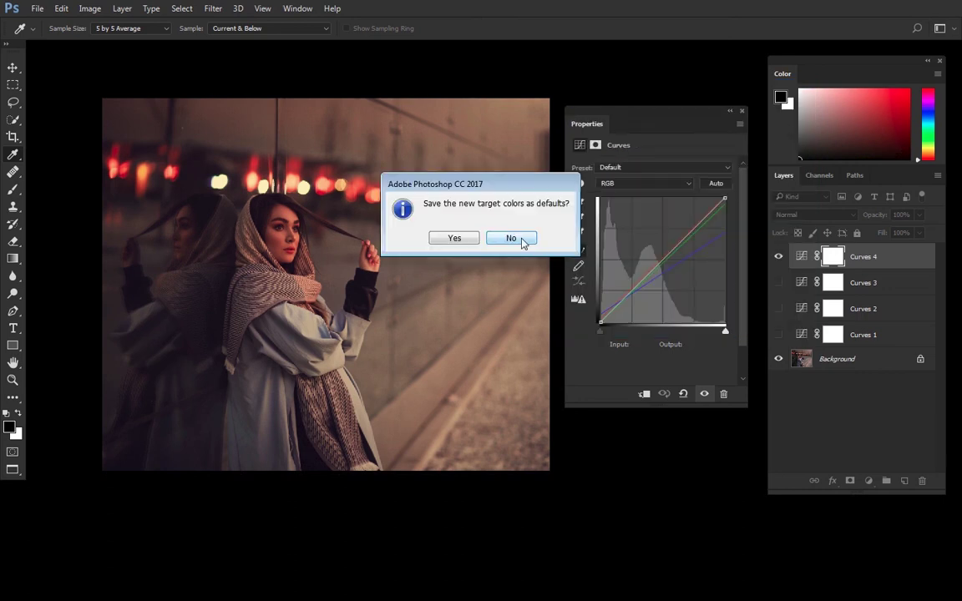
{"action": "left_click", "coordinate": [513, 239]}
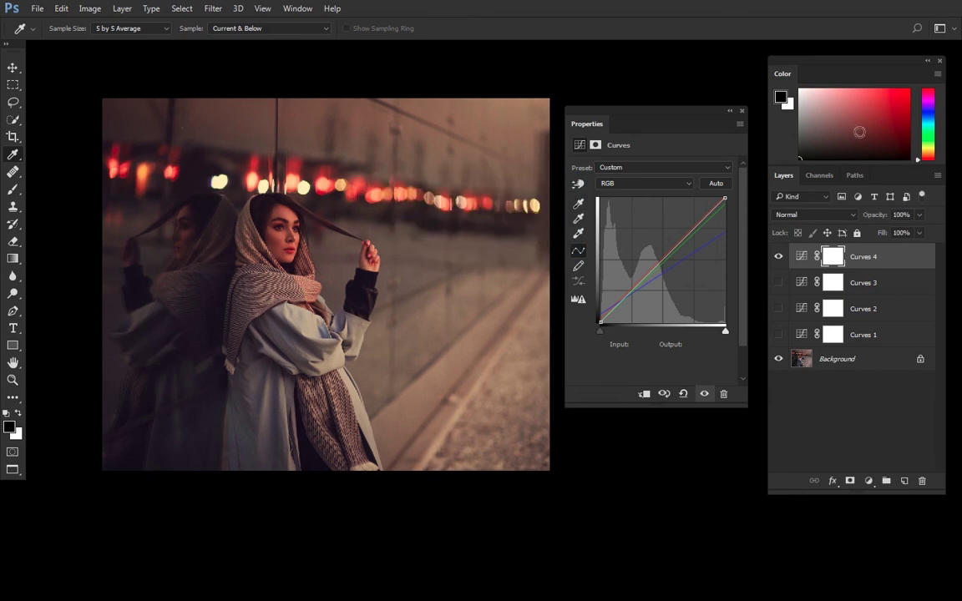
Set the Curves 4 layer's blend mode to Color and adjust its opacity.
{"action": "left_click", "coordinate": [743, 111]}
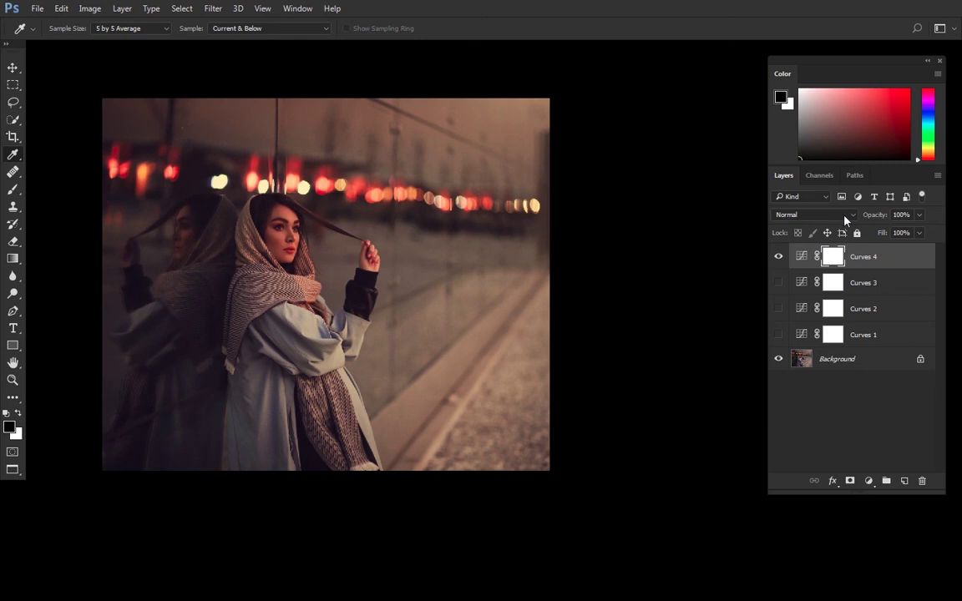
{"action": "left_click", "coordinate": [846, 219]}
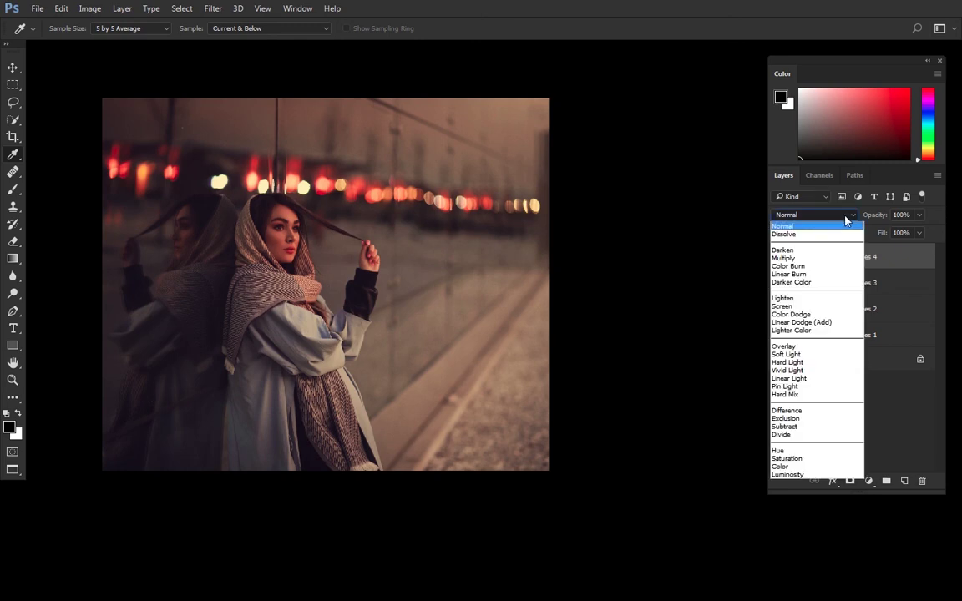
{"action": "left_click", "coordinate": [790, 466]}
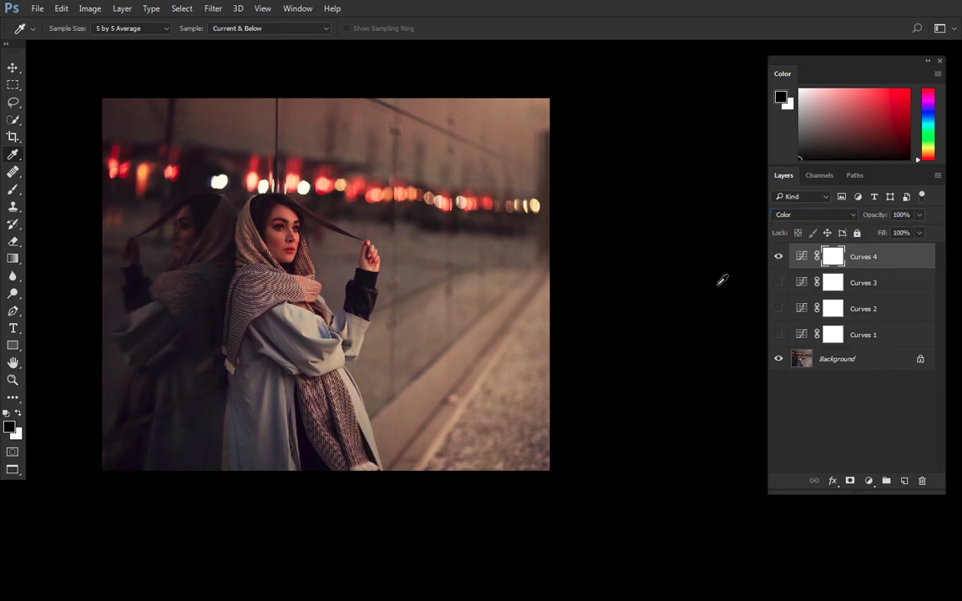
{"action": "left_click_drag", "start_coordinate": [882, 220], "coordinate": [868, 218]}
Add a fifth Curves layer and, adjusting on the image, brighten the face and darken the reflection's shadows from input 22 to output 20.
{"action": "left_click", "coordinate": [868, 481]}
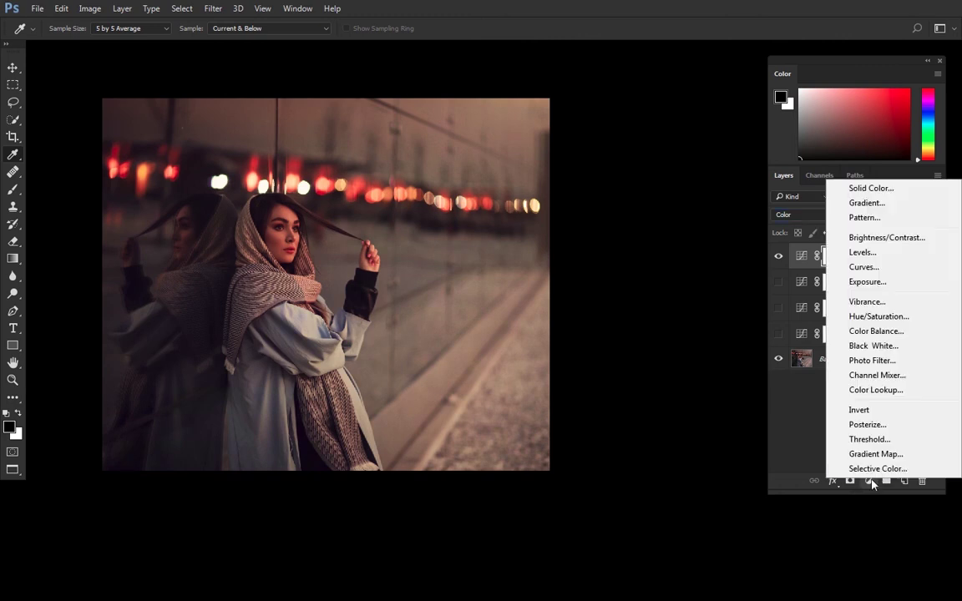
{"action": "left_click", "coordinate": [863, 267]}
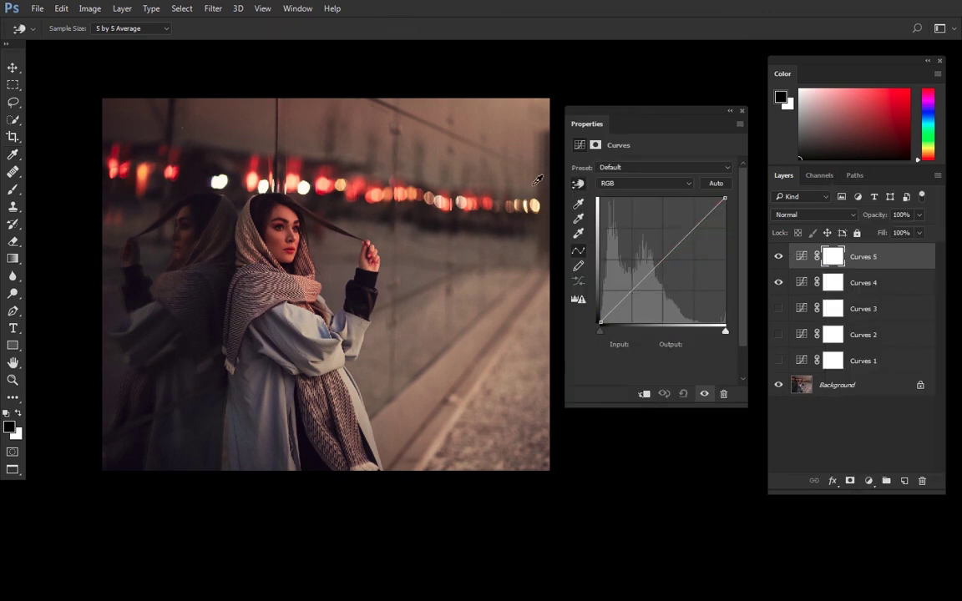
{"action": "left_click_drag", "start_coordinate": [294, 240], "coordinate": [294, 230]}
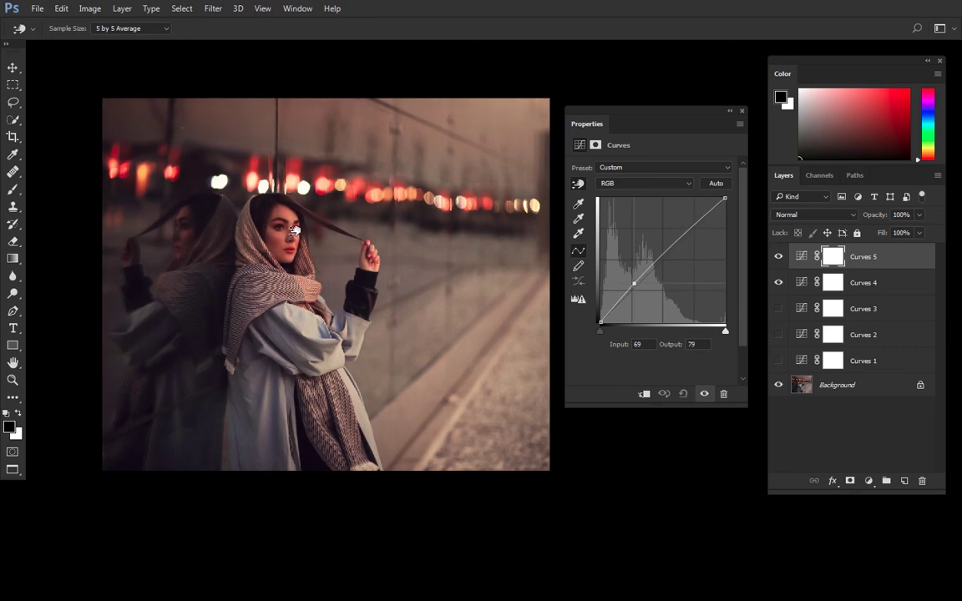
{"action": "left_click_drag", "start_coordinate": [190, 382], "coordinate": [185, 390]}
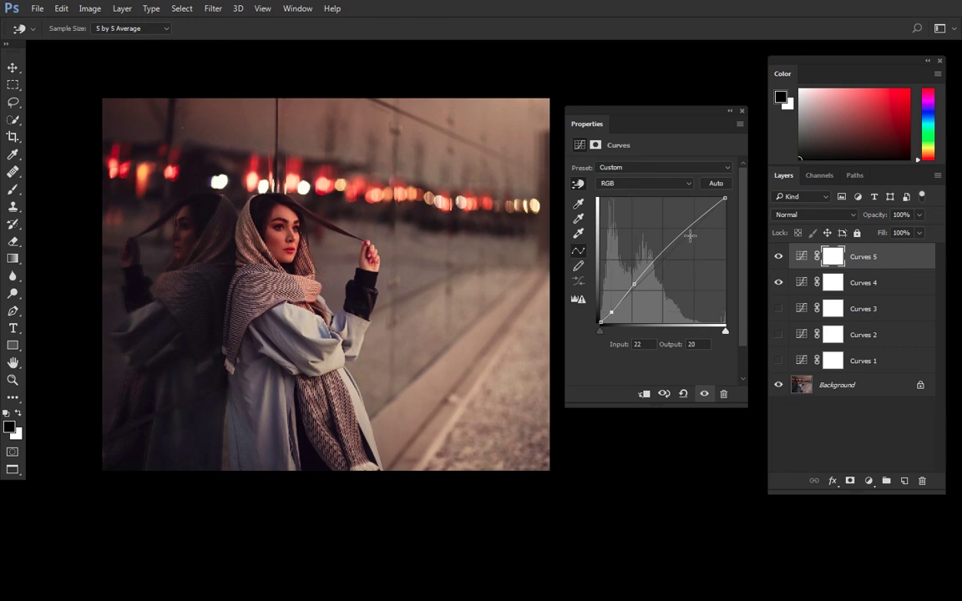
{"action": "left_click", "coordinate": [635, 282]}
Set the Curves 5 layer's blend mode to Luminosity and compare the photo with and without the adjustment.
{"action": "left_click", "coordinate": [742, 110]}
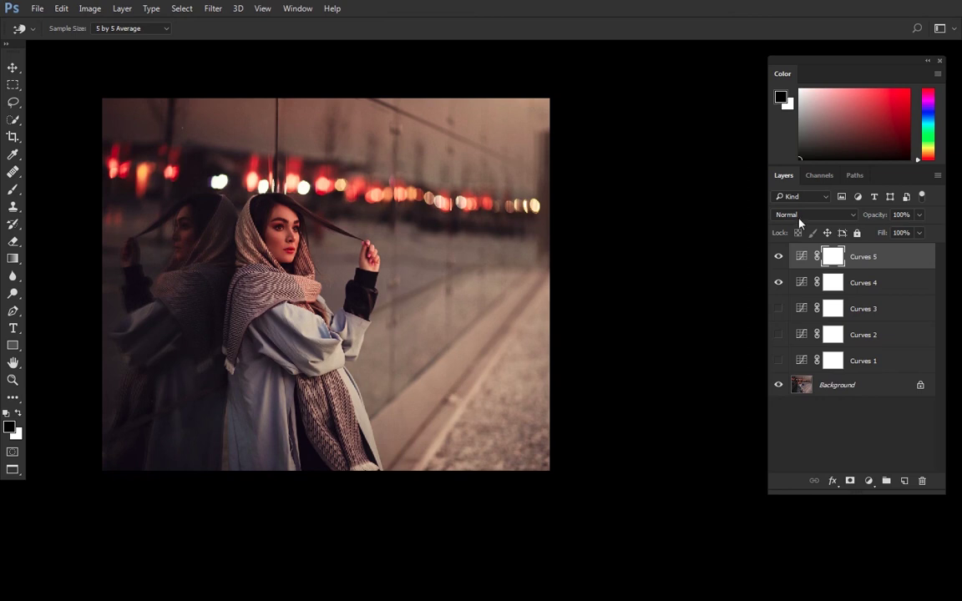
{"action": "left_click", "coordinate": [802, 216]}
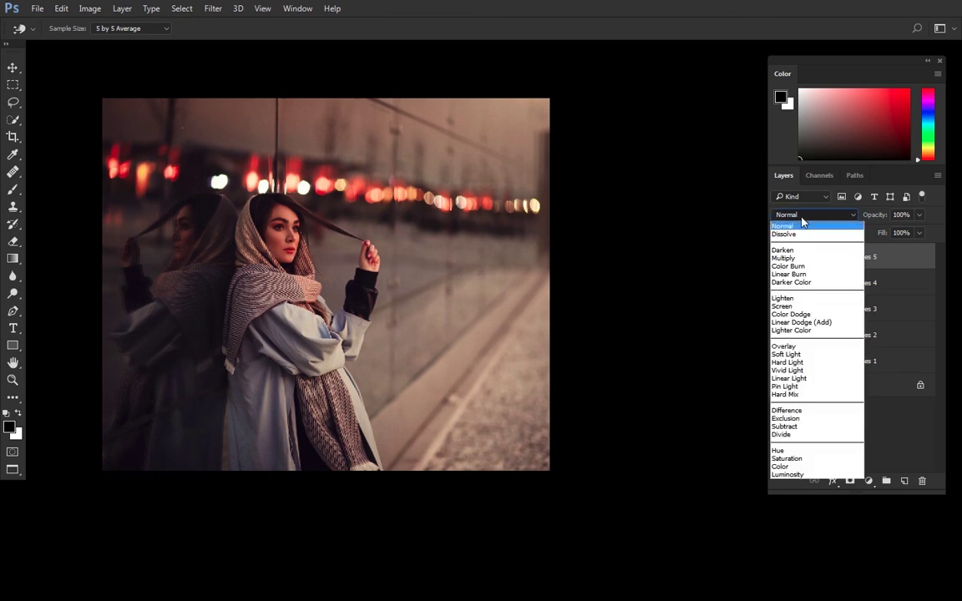
{"action": "left_click", "coordinate": [787, 475]}
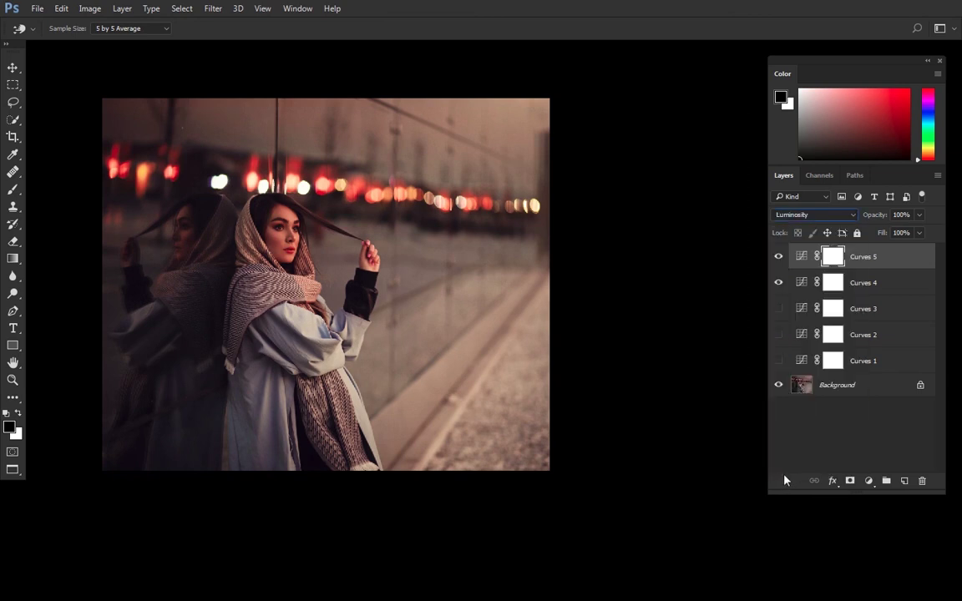
{"action": "left_click", "coordinate": [777, 258]}
{"action": "left_click", "coordinate": [778, 258]}
{"action": "left_click", "coordinate": [12, 68]}
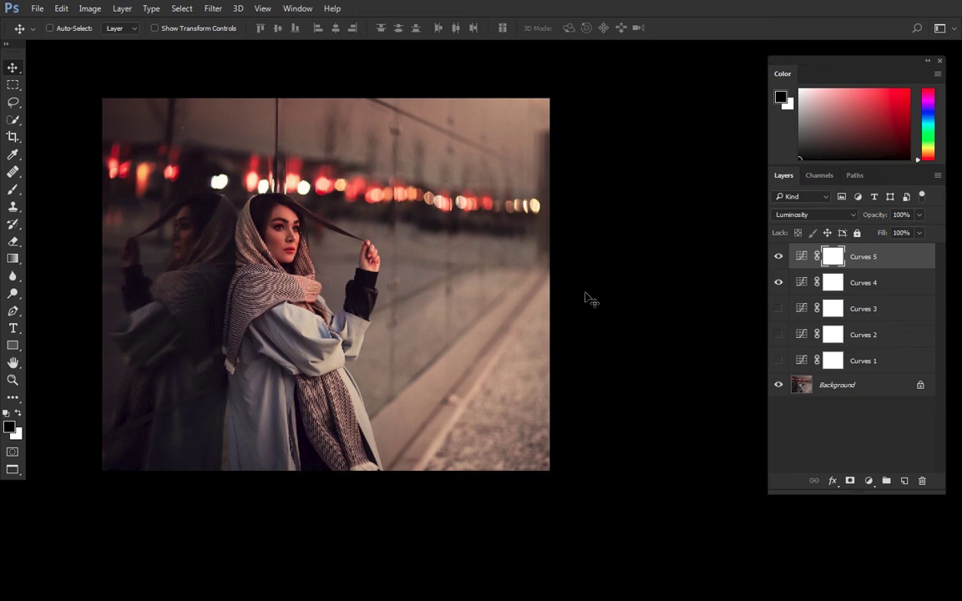
{"action": "left_click", "coordinate": [778, 283]}
Group the Curves 4 and Curves 5 layers and name the group Example 4.
{"action": "left_click", "coordinate": [887, 284]}
{"action": "left_click", "coordinate": [890, 265], "text": "shift"}
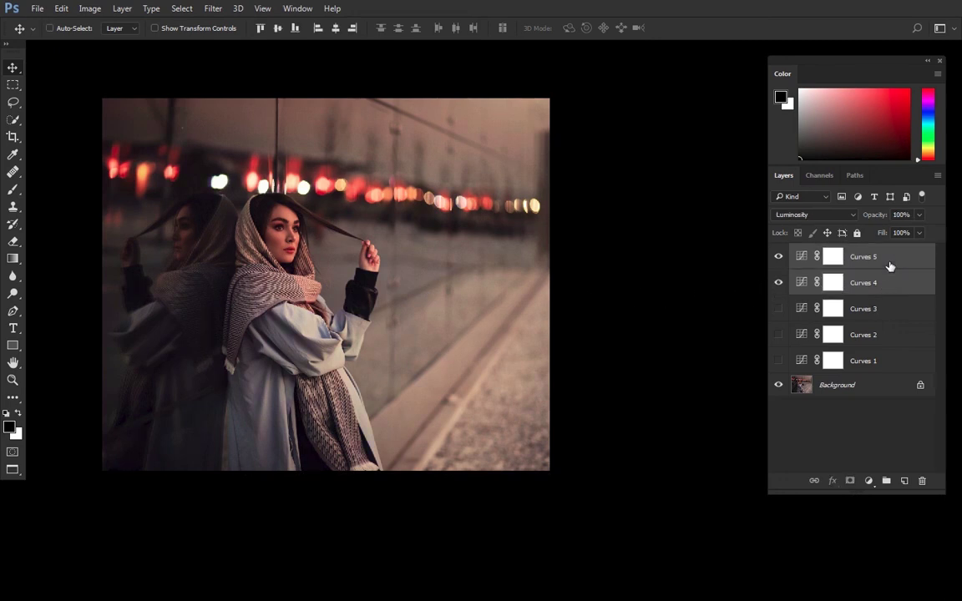
{"action": "key", "text": "ctrl+g"}
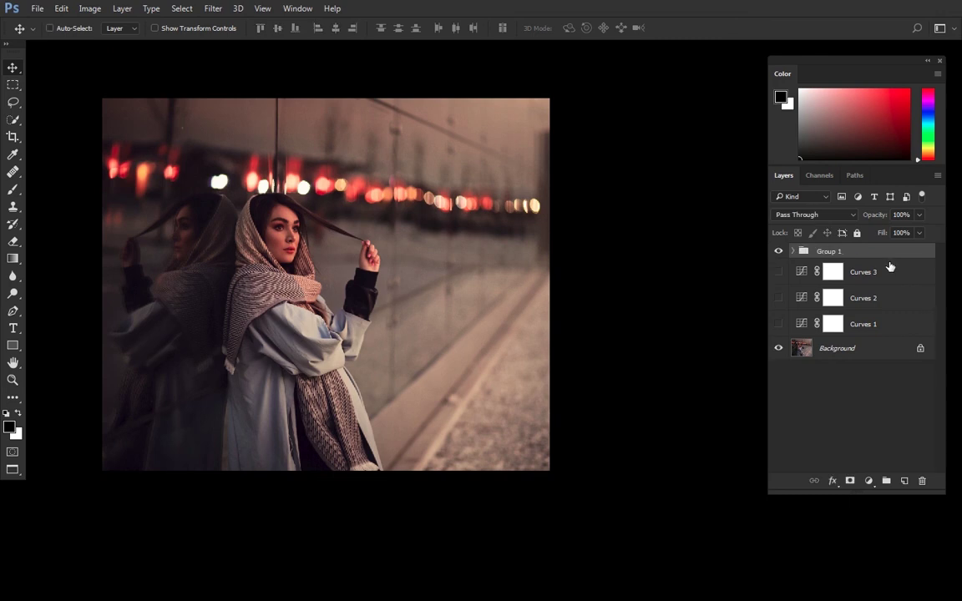
{"action": "double_click", "coordinate": [843, 253]}
{"action": "type", "text": "Example 4"}
Rename the Curves 1, Curves 2 and Curves 3 layers as eg 1, eg 2 and eg 3.
{"action": "double_click", "coordinate": [869, 324]}
{"action": "type", "text": "eg 1"}
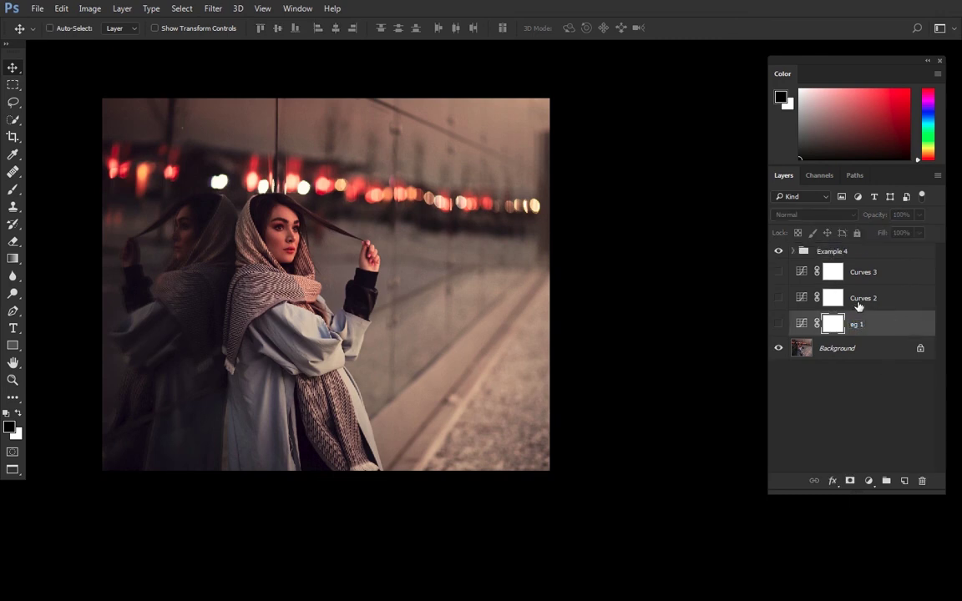
{"action": "double_click", "coordinate": [863, 299]}
{"action": "type", "text": "eg 2"}
{"action": "double_click", "coordinate": [863, 271]}
{"action": "type", "text": "eg 3"}
{"action": "key", "text": "Return"}
Compare the four colour grades by showing eg 1, eg 2, eg 3 and Example 4 one at a time, ending on eg 3.
{"action": "left_click", "coordinate": [779, 251]}
{"action": "left_click", "coordinate": [778, 325]}
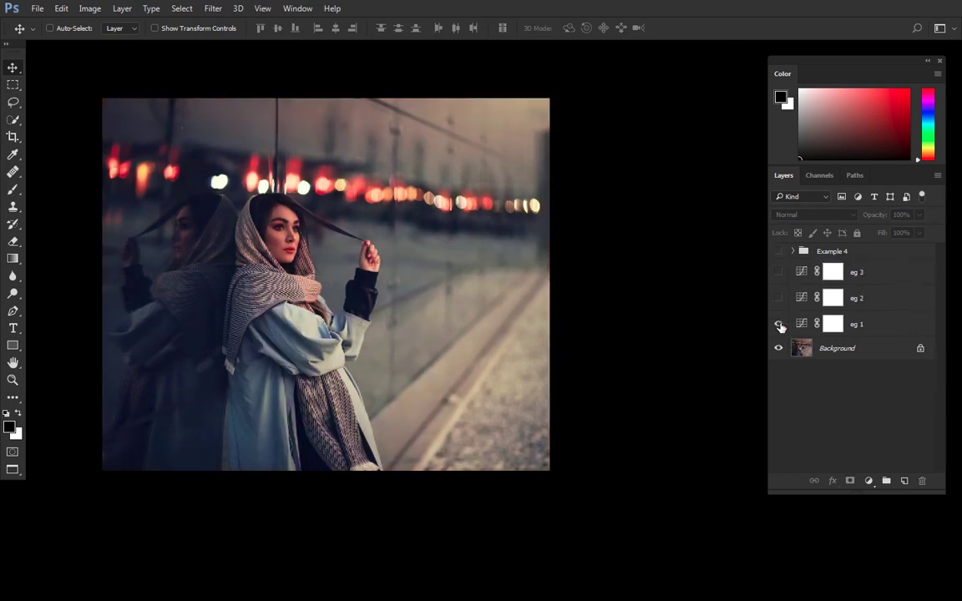
{"action": "left_click", "coordinate": [778, 325]}
{"action": "left_click", "coordinate": [778, 298]}
{"action": "left_click", "coordinate": [779, 299]}
{"action": "left_click", "coordinate": [779, 273]}
{"action": "left_click", "coordinate": [779, 272]}
{"action": "left_click", "coordinate": [780, 252]}
{"action": "left_click", "coordinate": [779, 252]}
{"action": "left_click", "coordinate": [778, 272]}
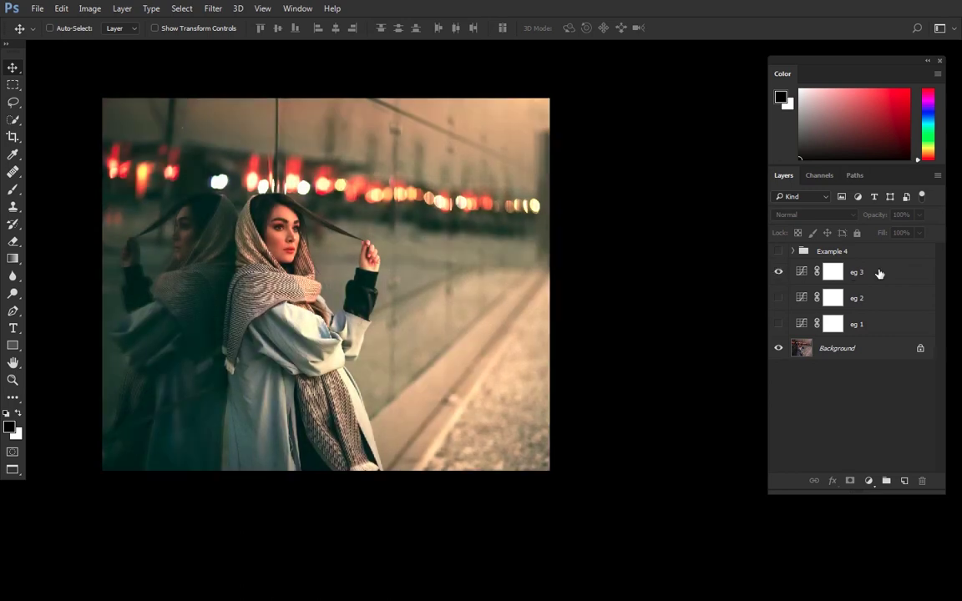
Lower the eg 3 layer's opacity to 82%, and show the Example 4 group in place of eg 3.
{"action": "left_click", "coordinate": [880, 273]}
{"action": "mouse_move", "coordinate": [872, 217]}
{"action": "left_mouse_down"}
{"action": "mouse_move", "coordinate": [853, 218]}
{"action": "mouse_move", "coordinate": [864, 218]}
{"action": "left_mouse_up"}
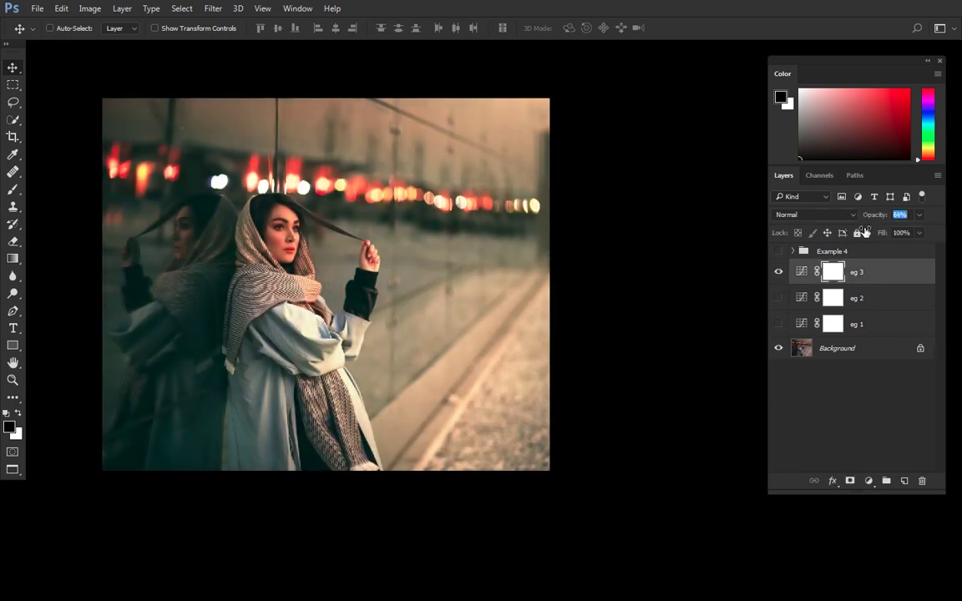
{"action": "left_click", "coordinate": [779, 254]}
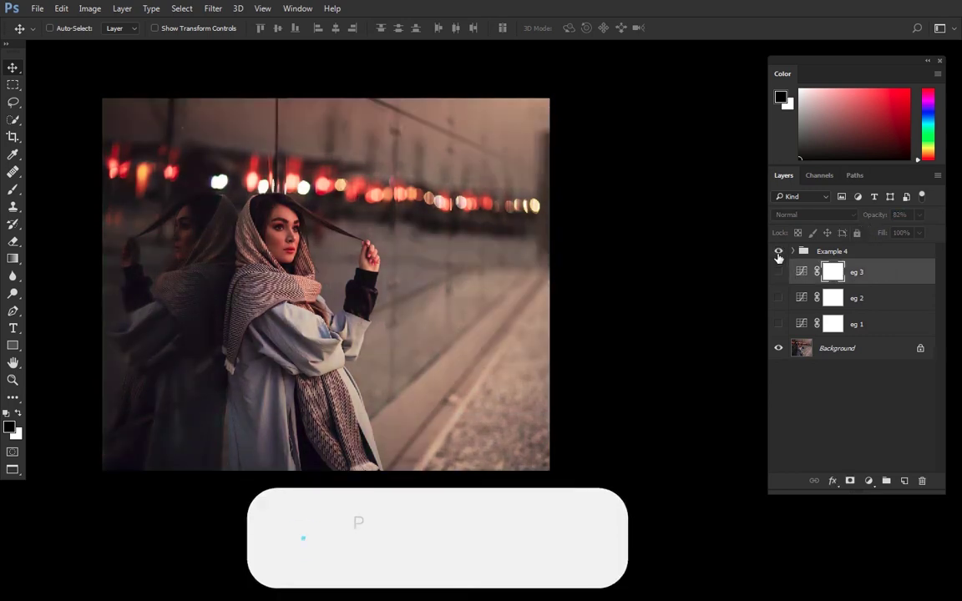